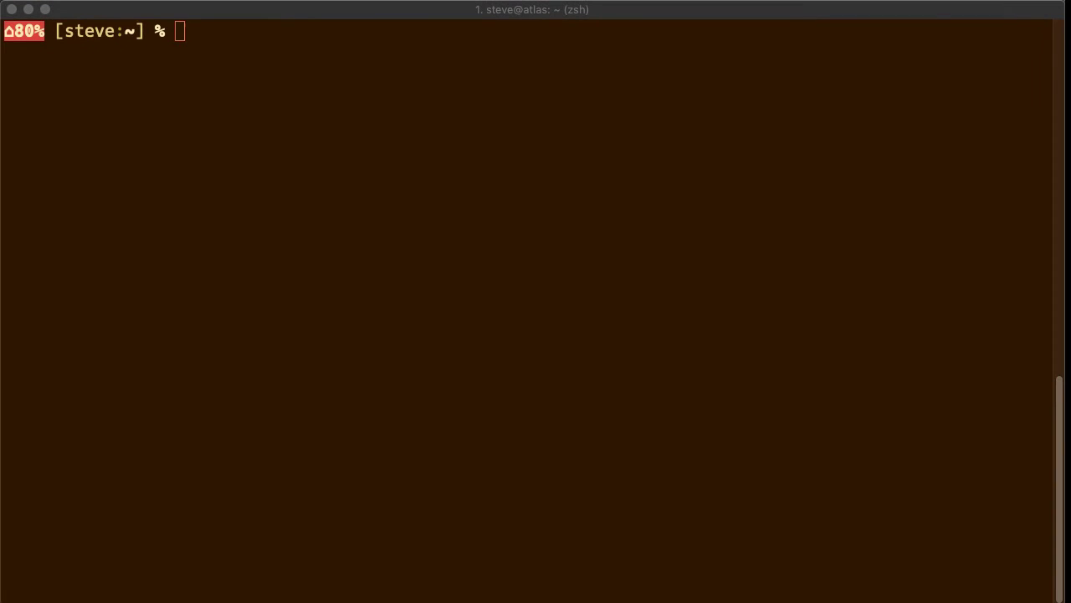
Focus the iTerm2 window so its zsh session waits at the home-directory prompt.
click(435, 12)
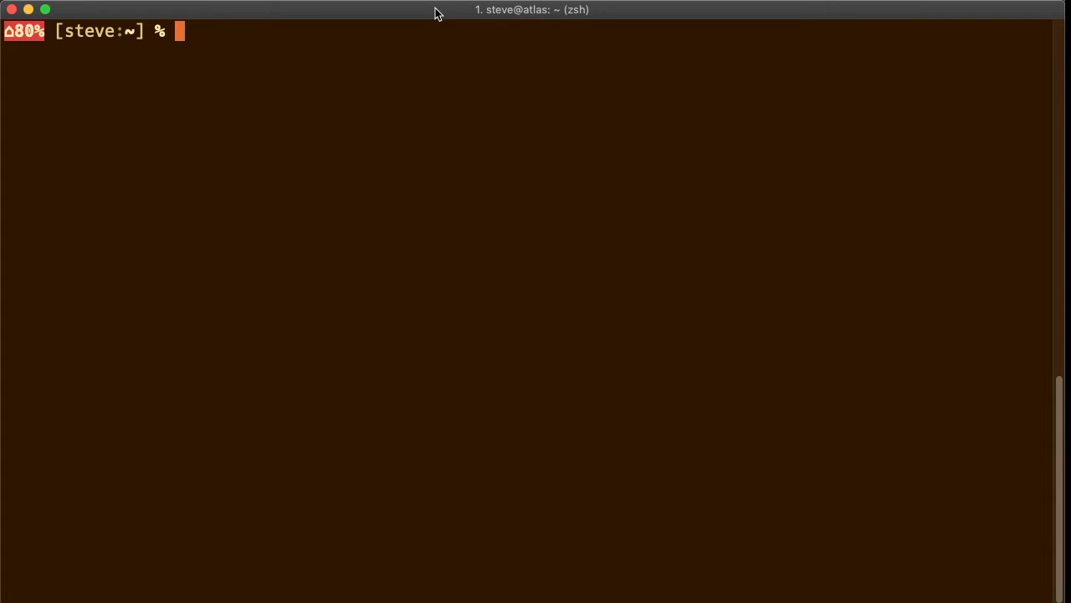
Change into the /Volumes/boot folder.
text(cd /V)
key(Tab)
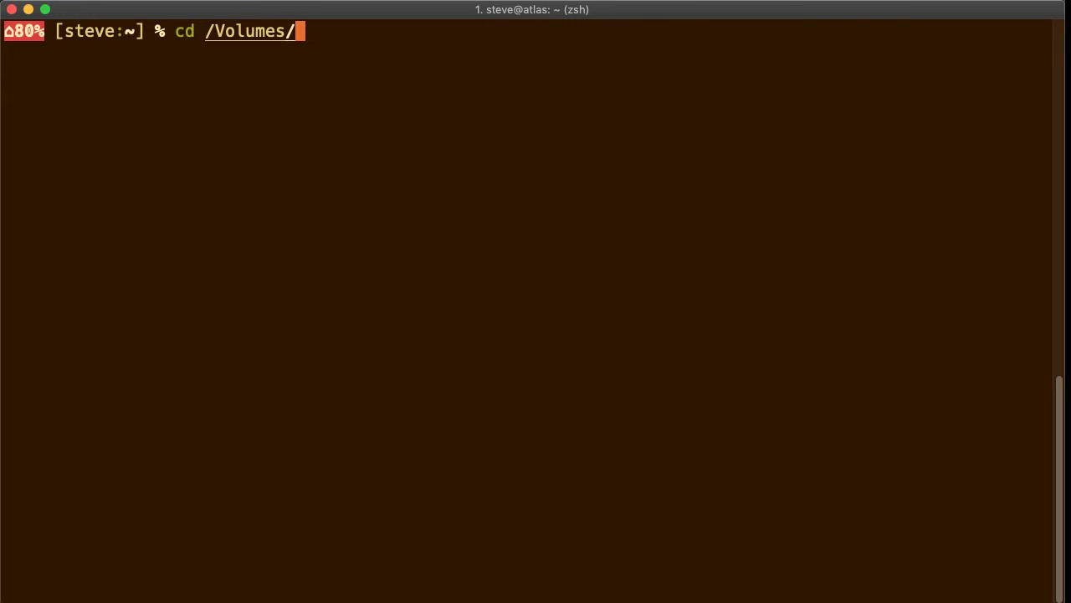
text(boot)
key(Tab)
key(Return)
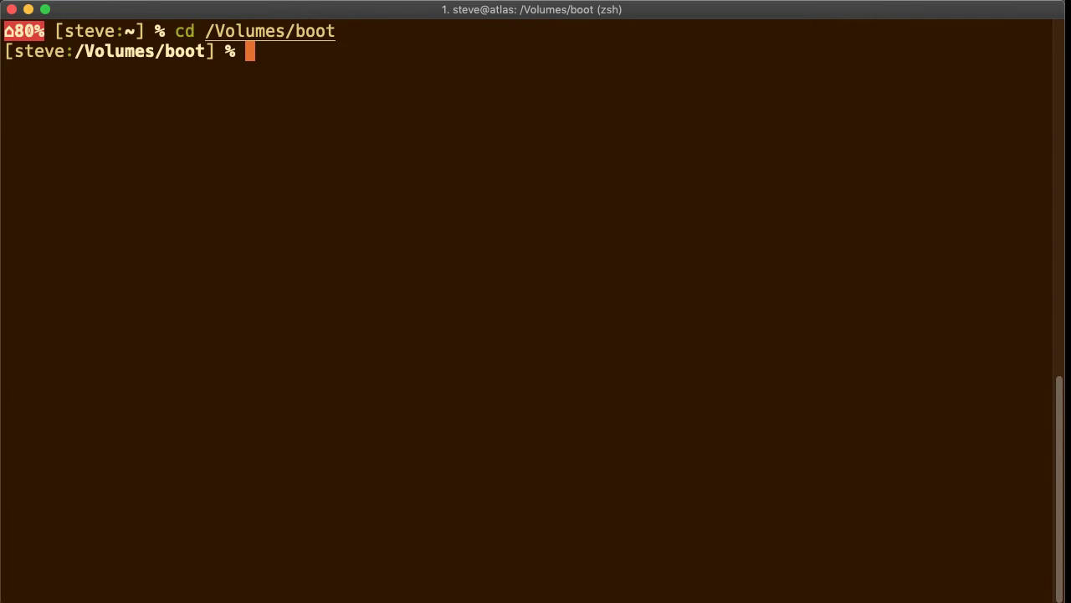
Open wpa_supplicant.conf in the joe editor.
text(joe wpa_su)
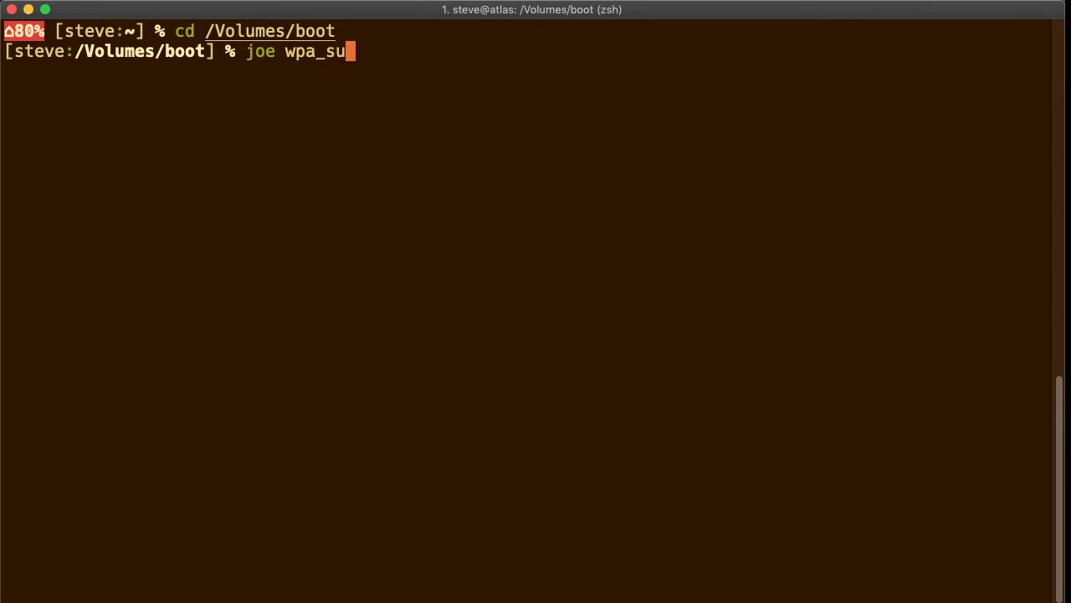
text(pplicatn)
key(BackSpace)
key(BackSpace)
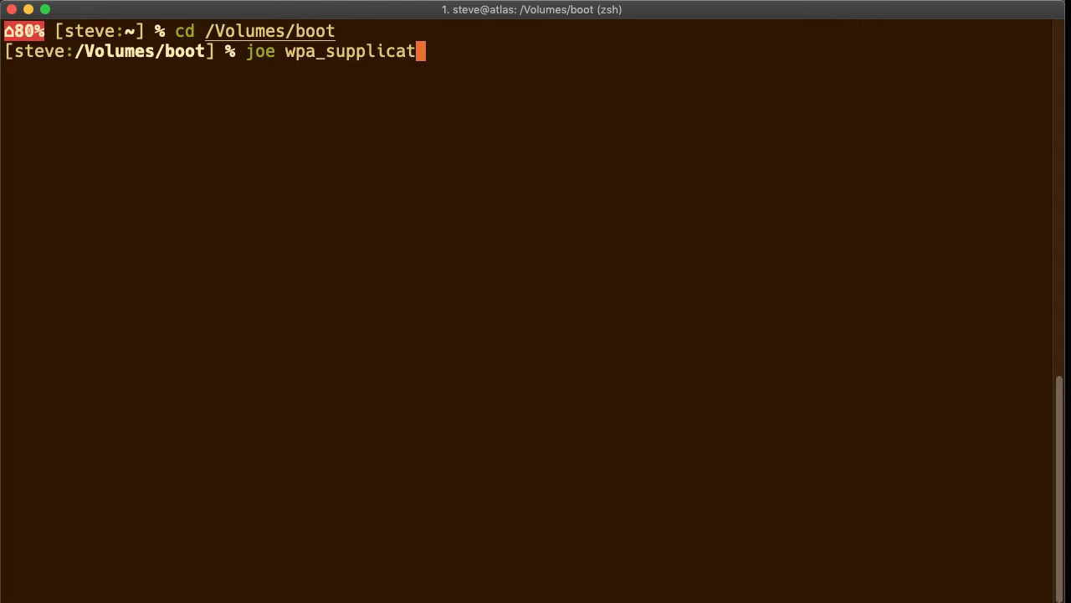
text(nt.co)
key(BackSpace)
text(conf)
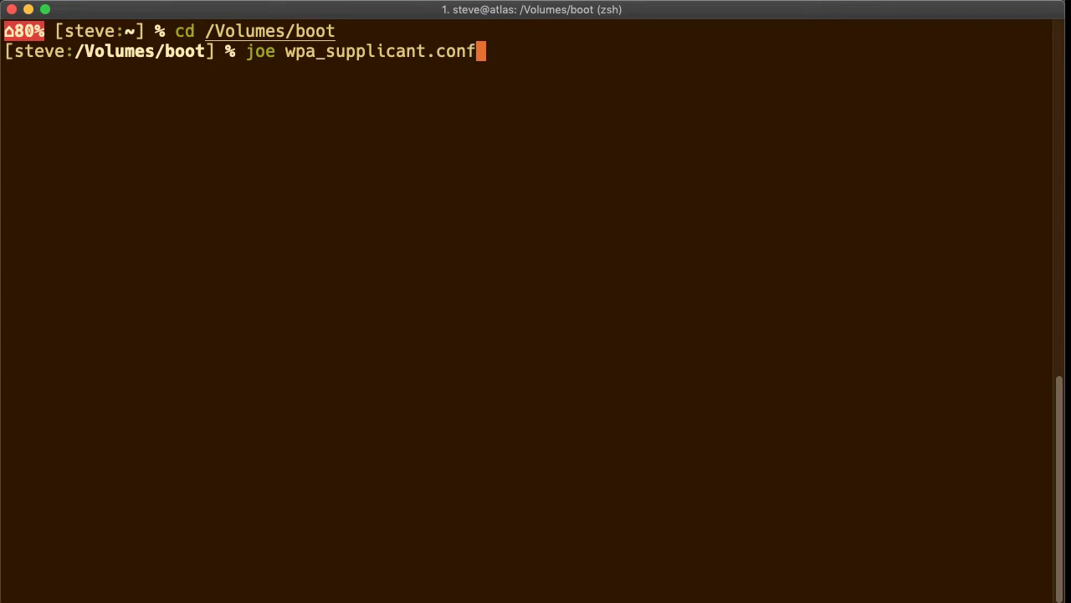
key(Return)
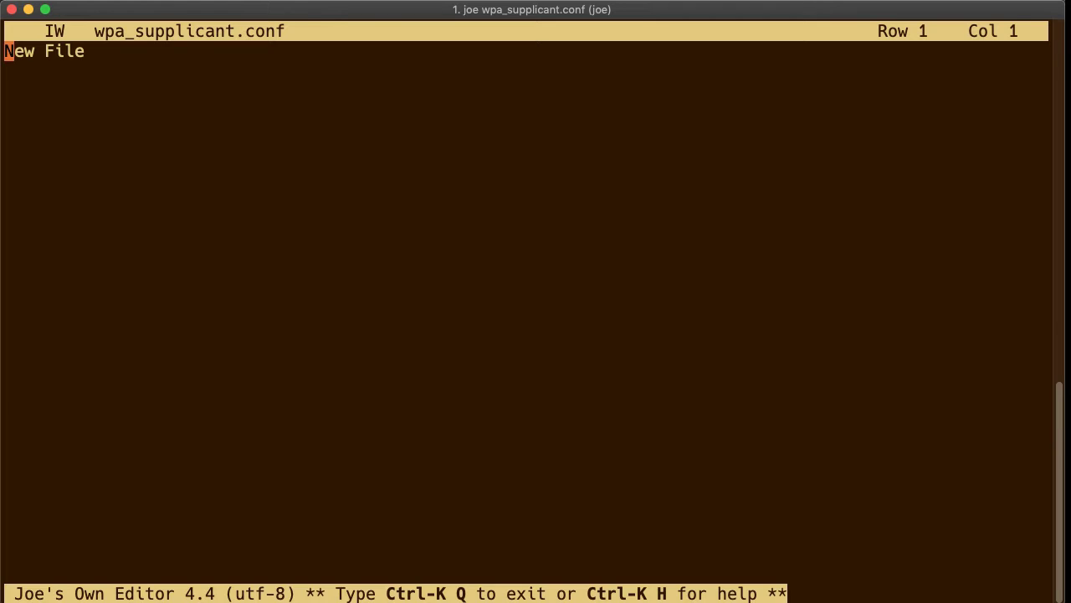
Add the lines ctrl_interface=DIR=/var/run/wpa_supplicant GROUP=netdev, update_config=1 and country=US.
text(ctrl_int)
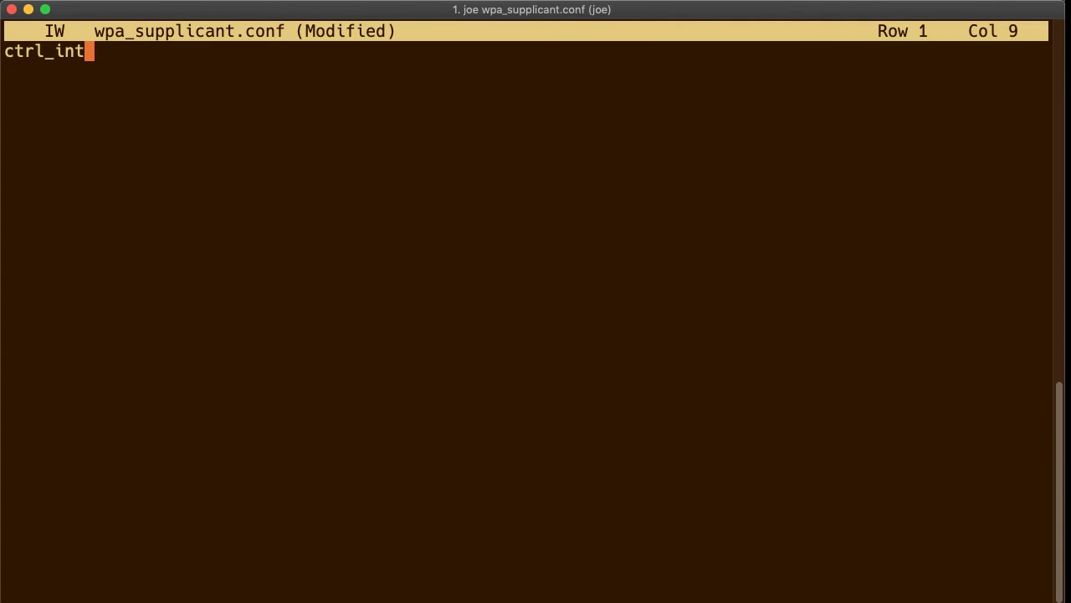
text(erface=DIR=)
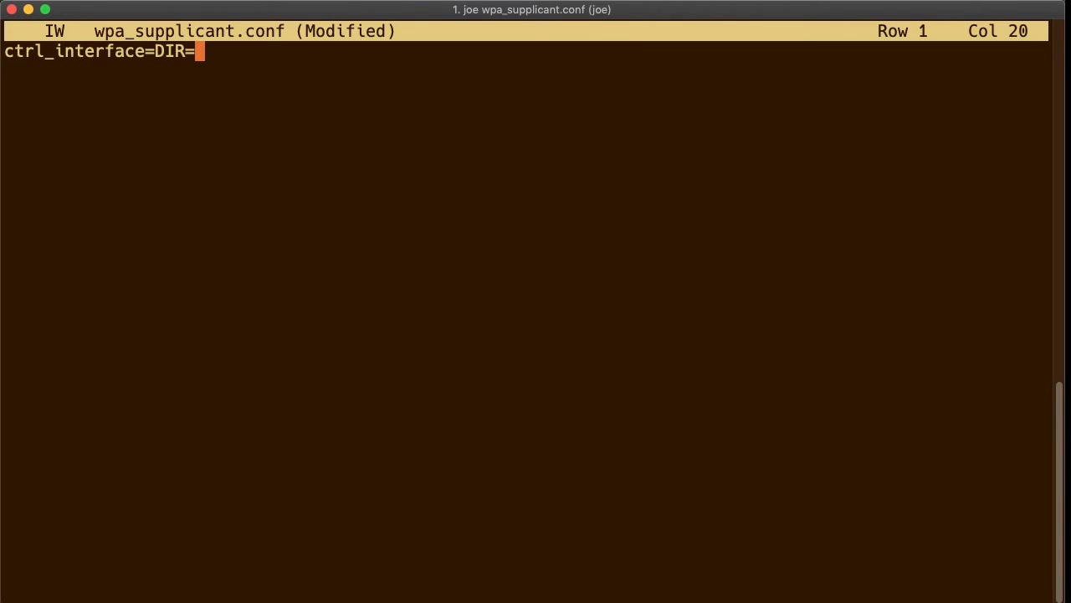
text(/var/run/wp)
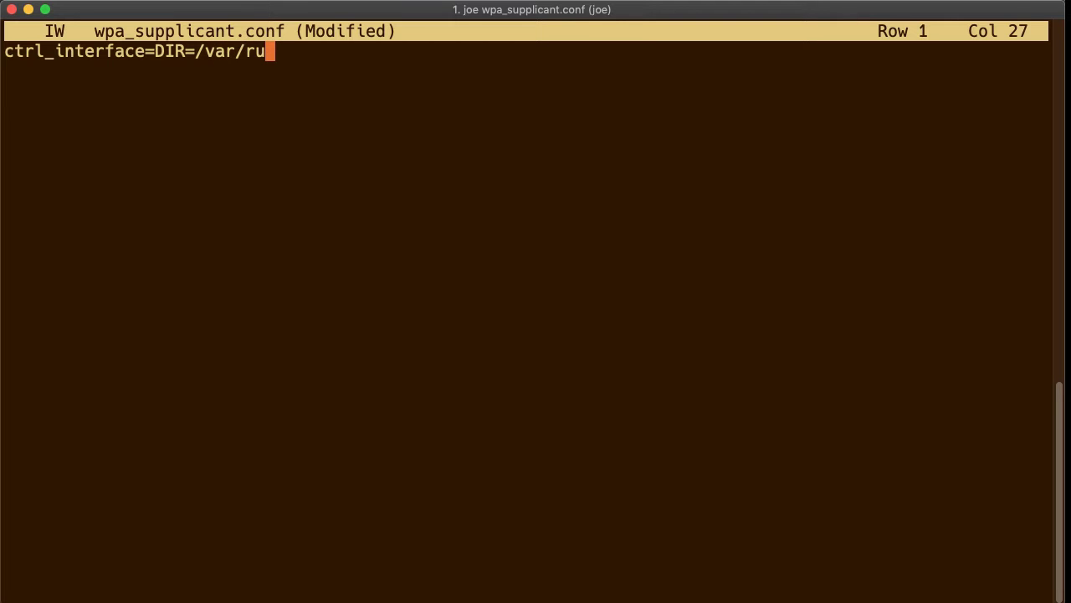
text(a_su)
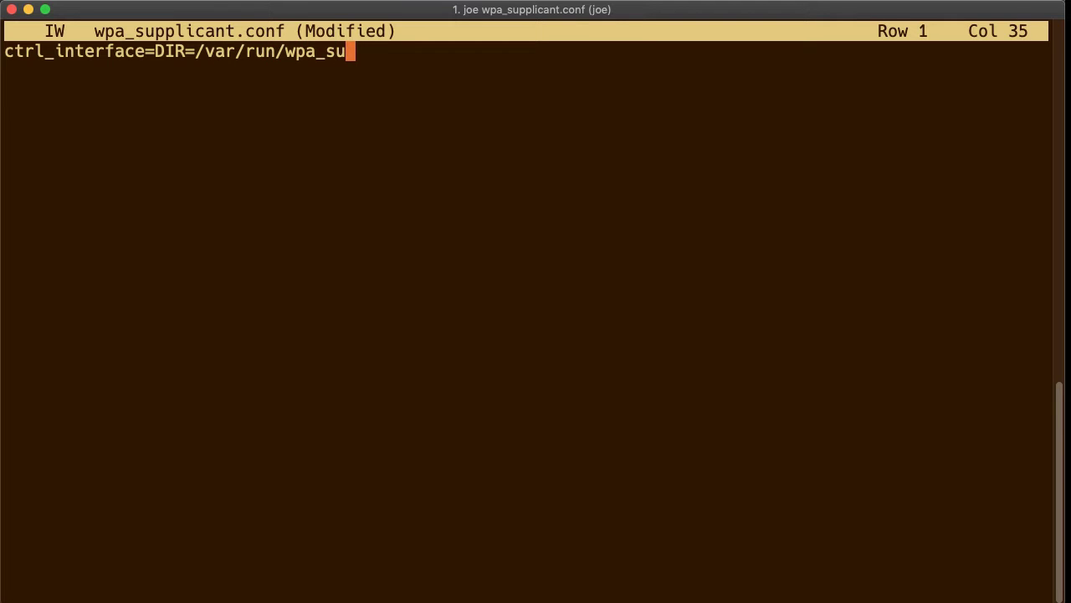
text(pplicant )
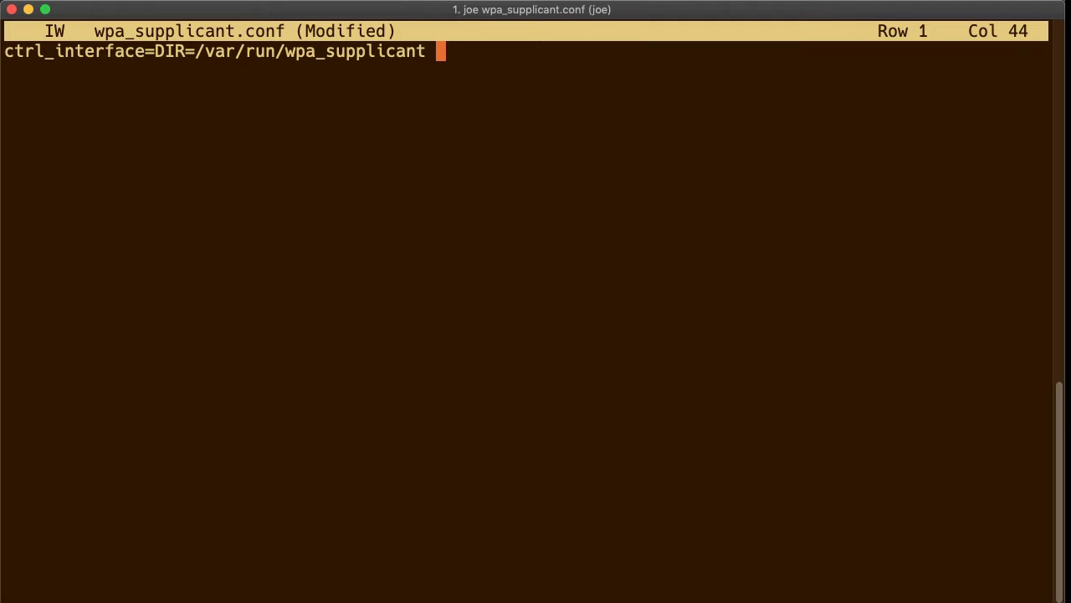
text(GROUP=netdev)
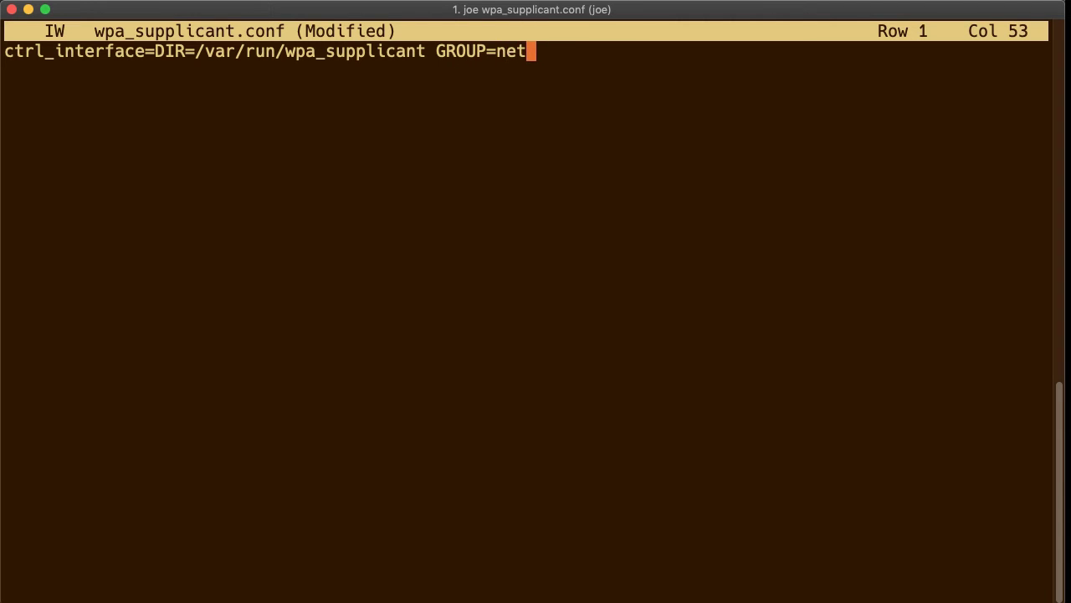
key(Return)
text(update)
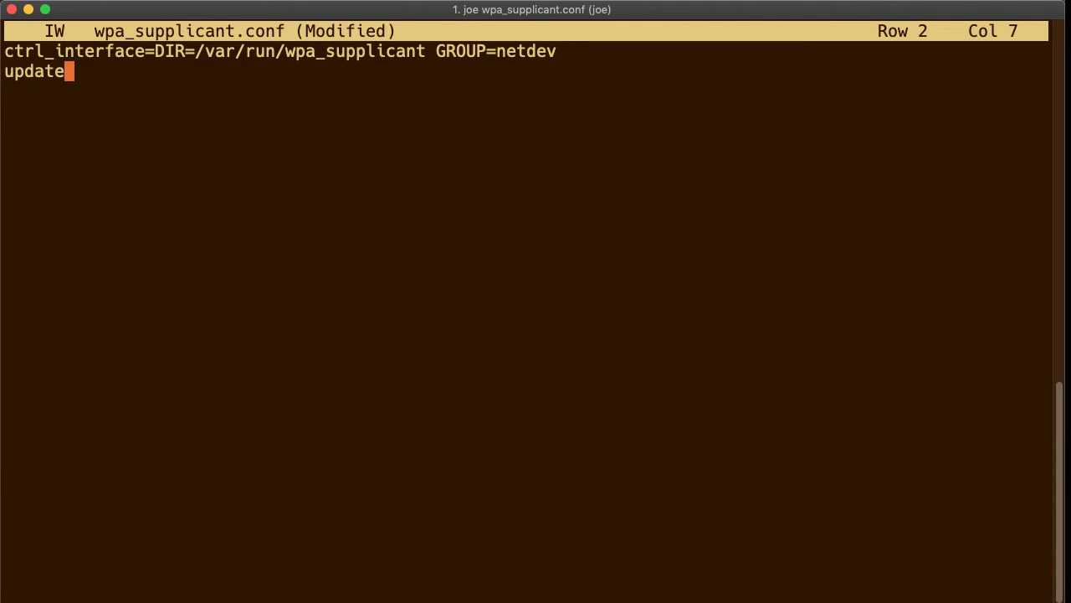
text(_config)
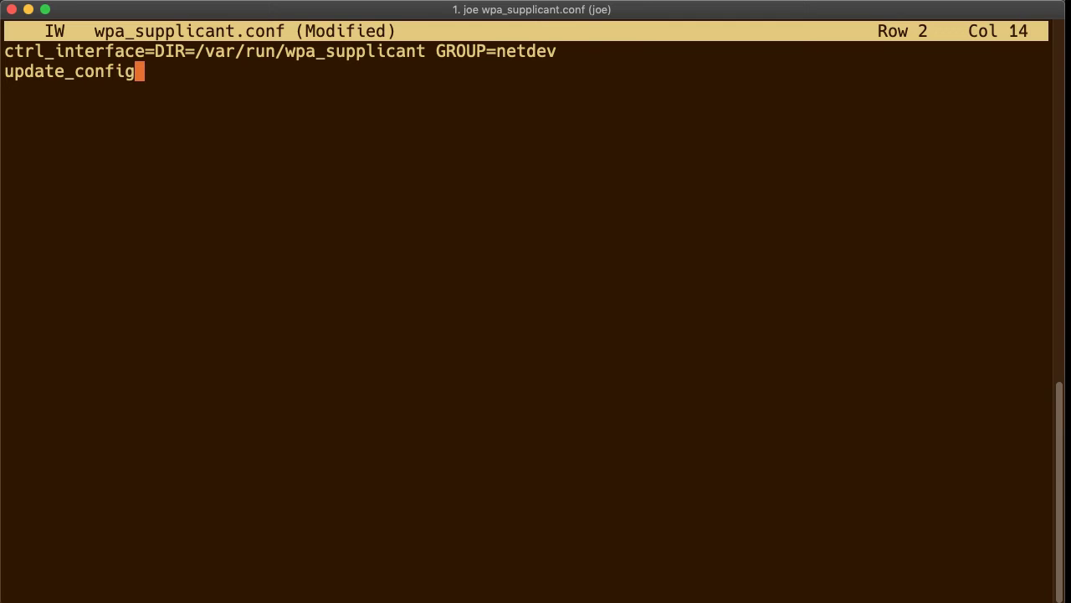
text(=1)
key(Return)
text(country=)
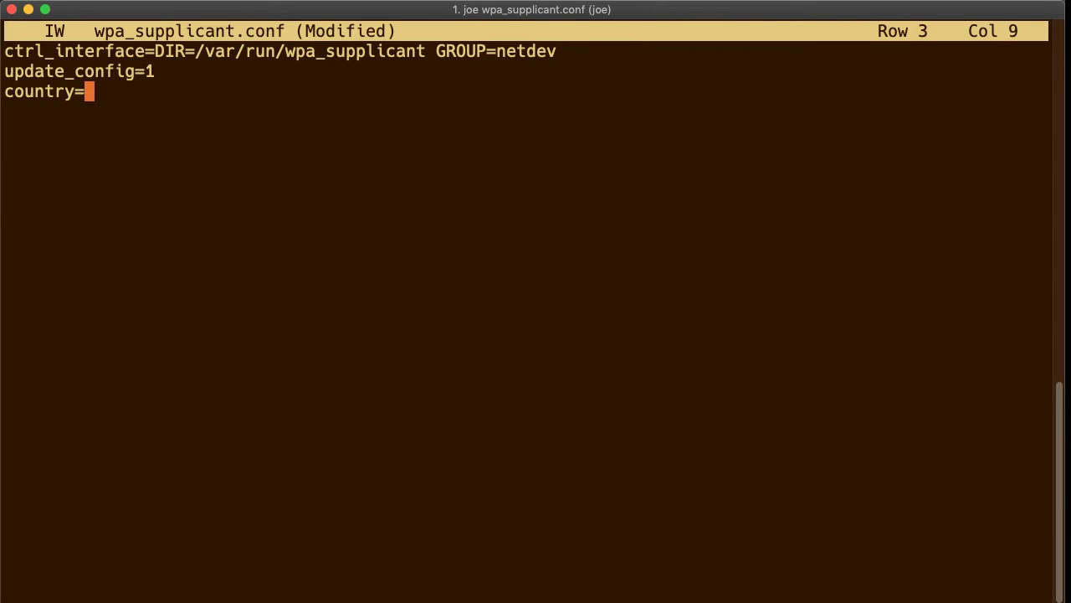
text(US)
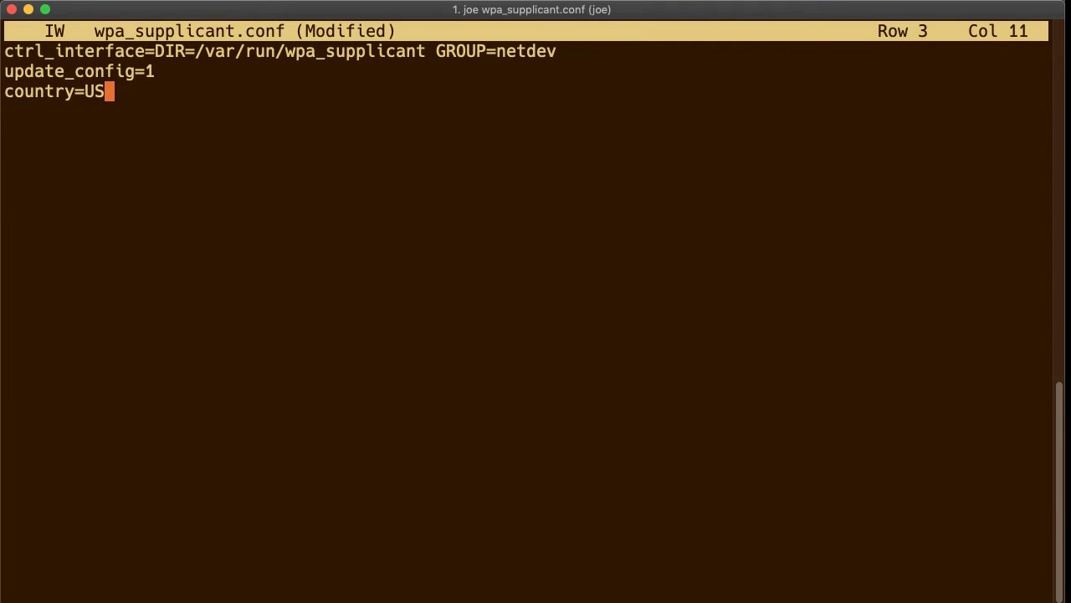
key(Return)
key(Return)
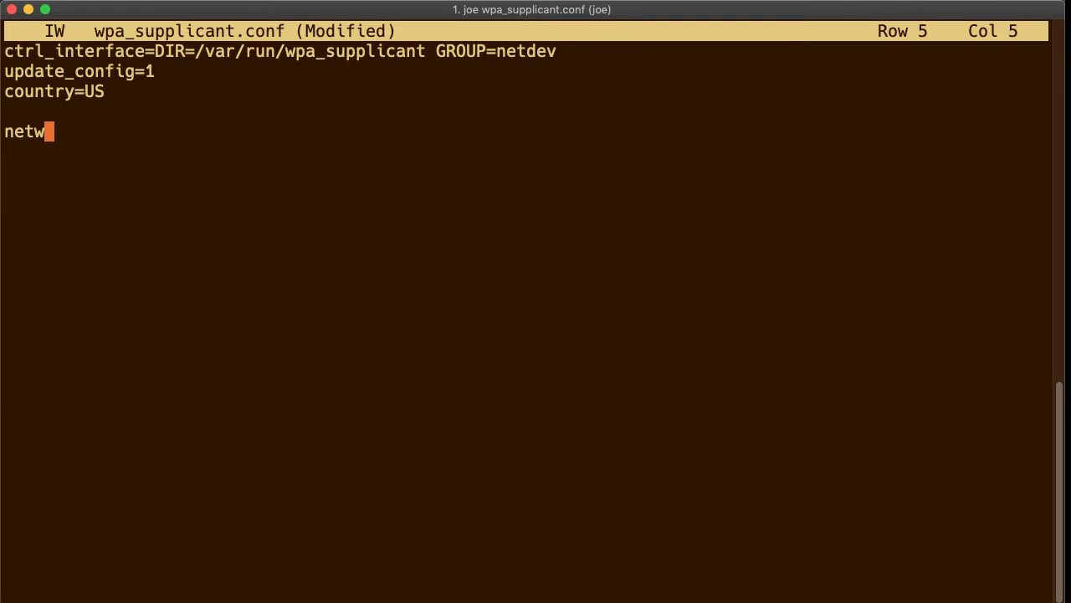
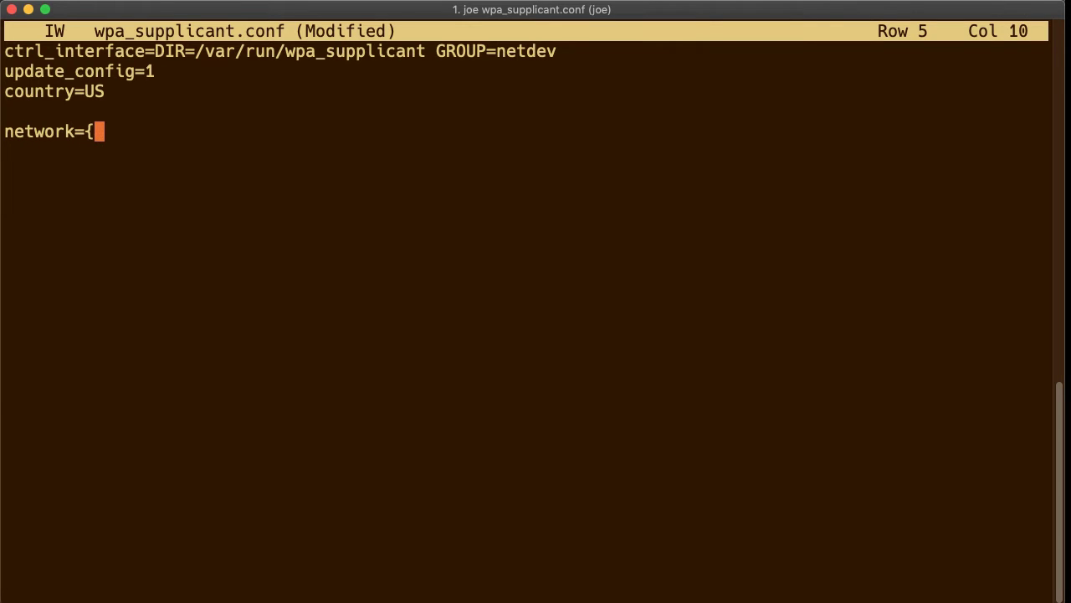
Add a network block with ssid "HAMShack", the network's psk password, and key_mgmt=WPA-PSK.
key(Return)
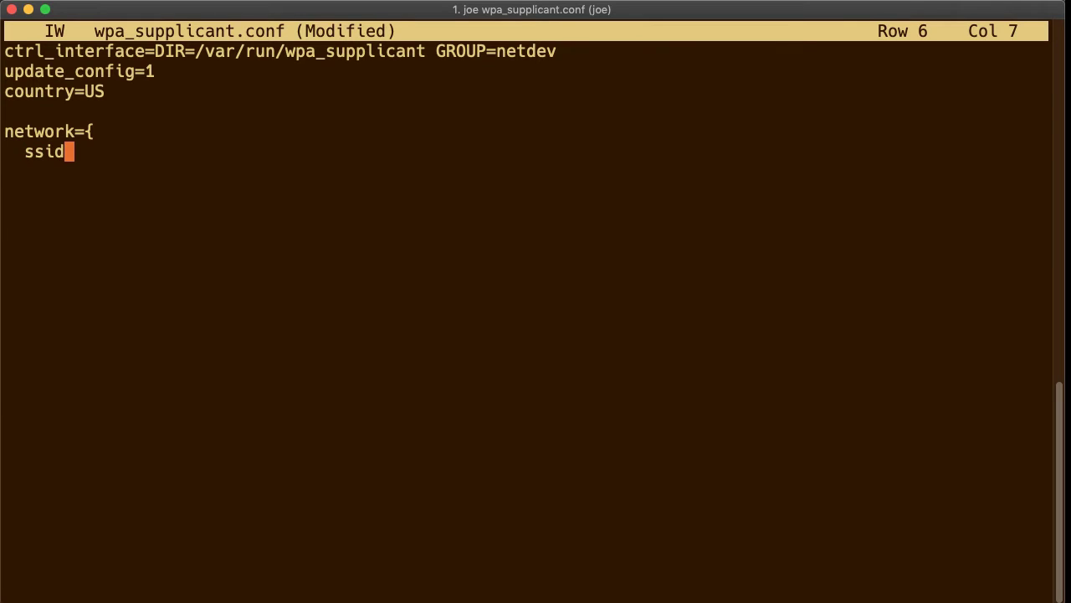
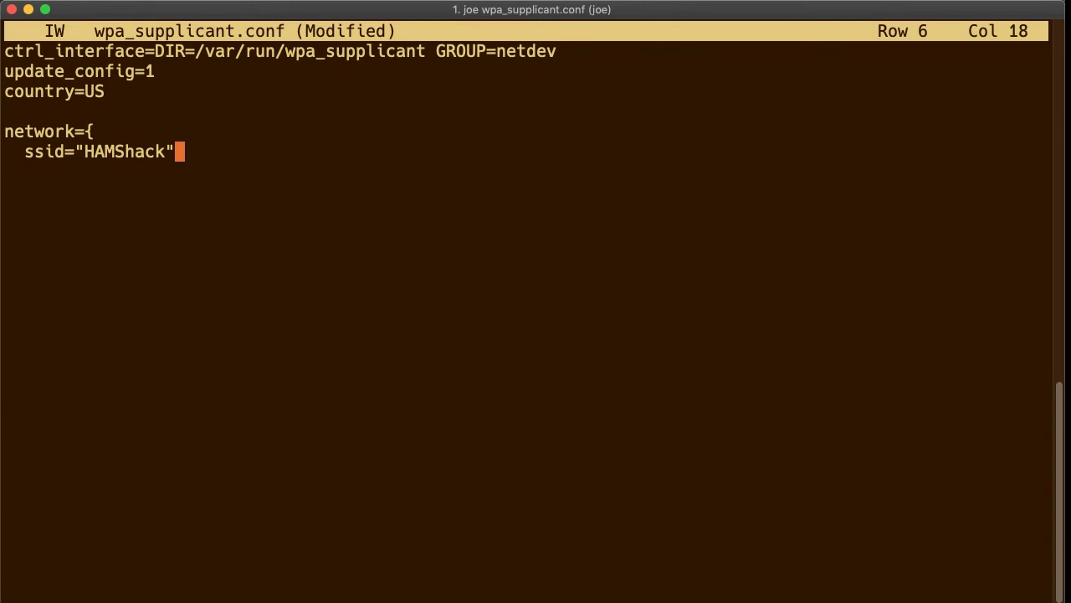
key(Return)
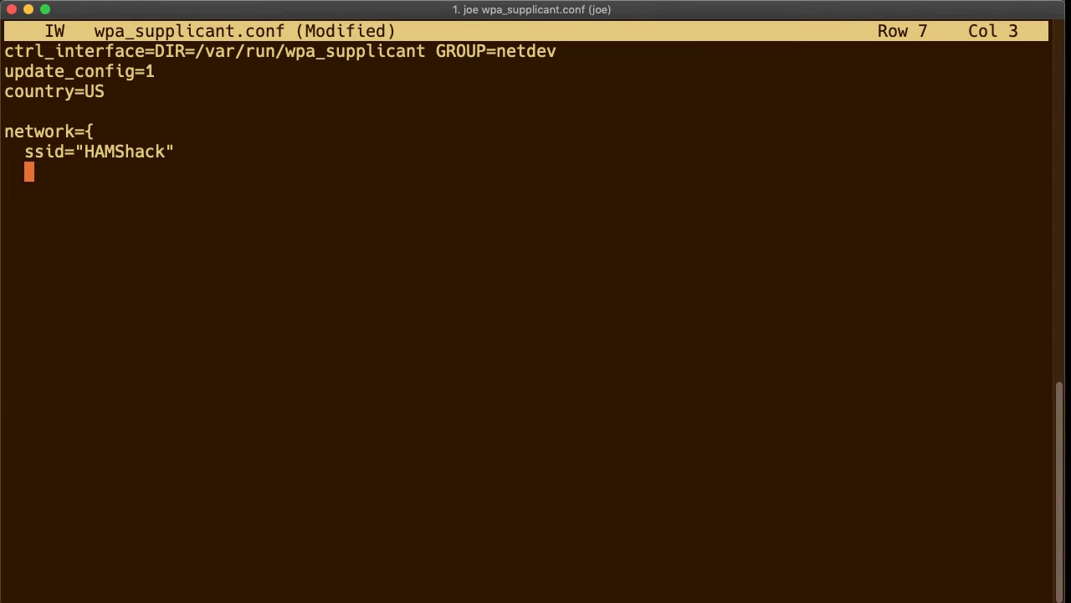
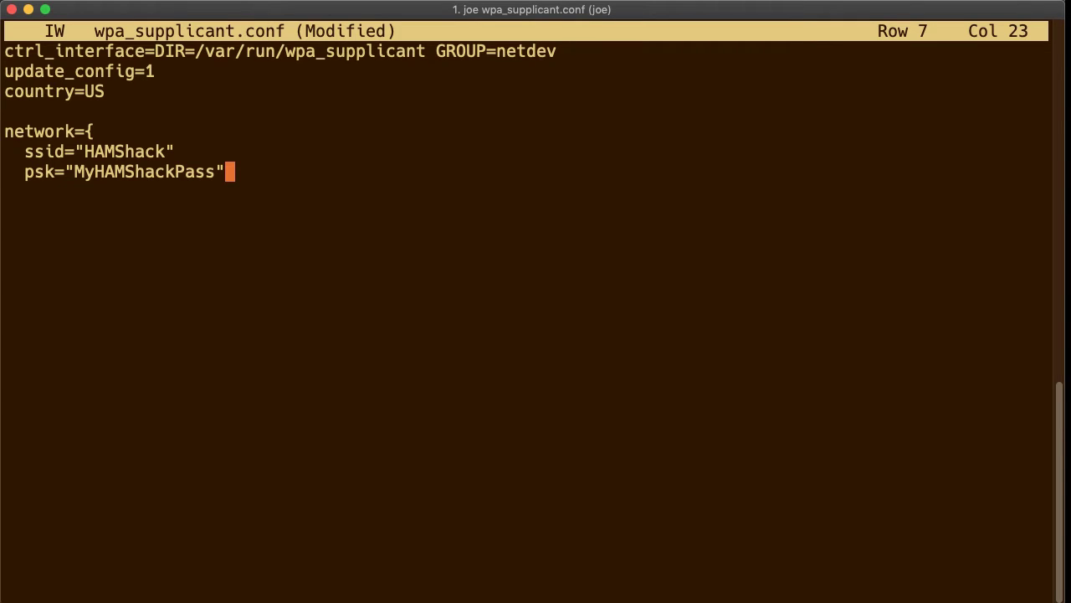
key(Return)
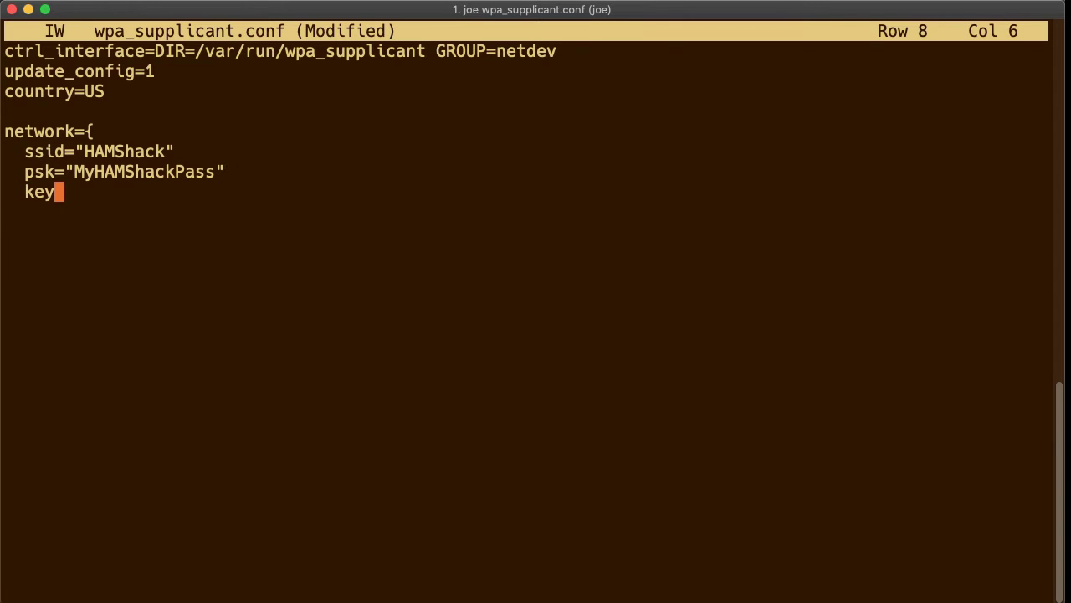
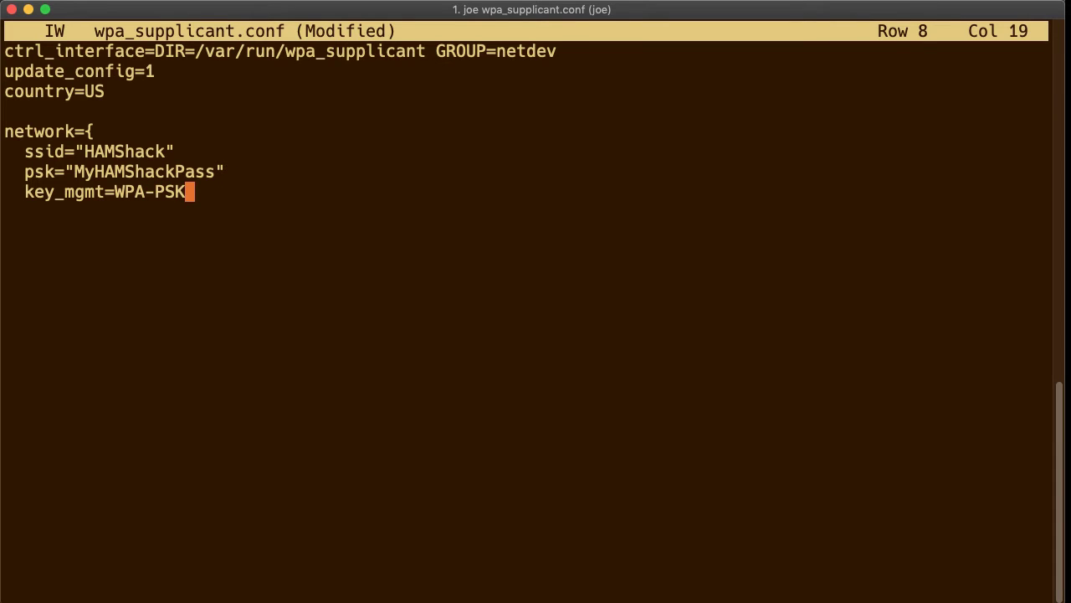
key(Return)
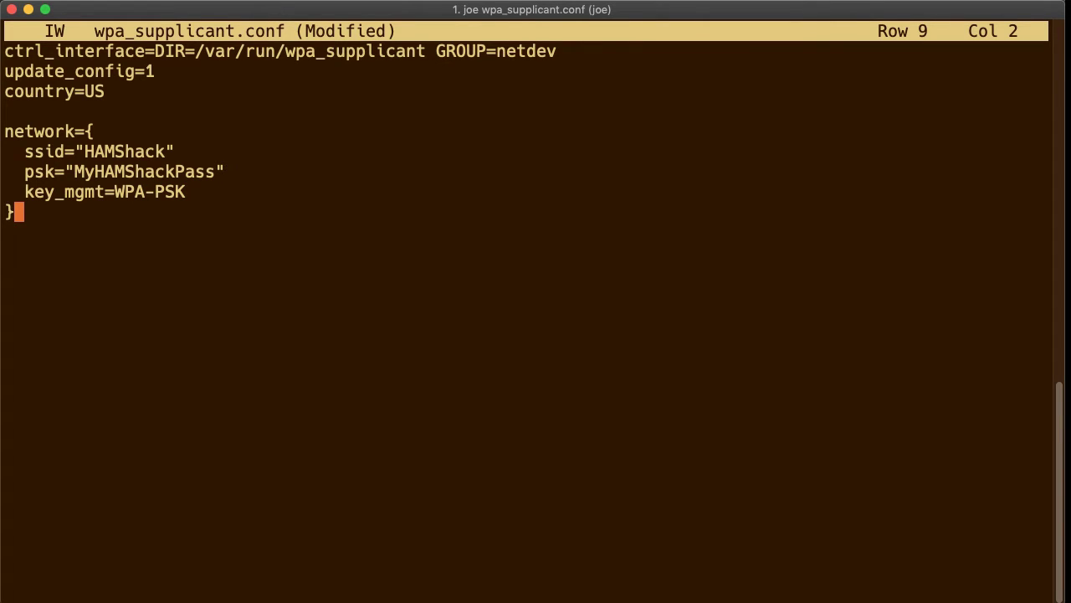
key(Return)
Save wpa_supplicant.conf with Ctrl-K X, then return focus to the iTerm2 window.
key(ctrl+k)
key(x)
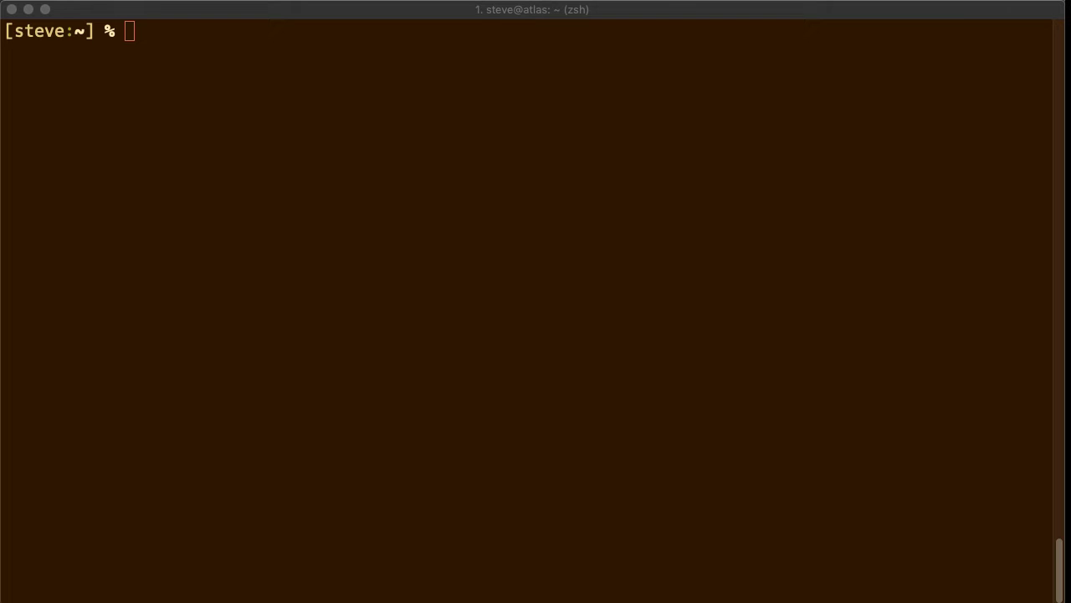
click(603, 9)
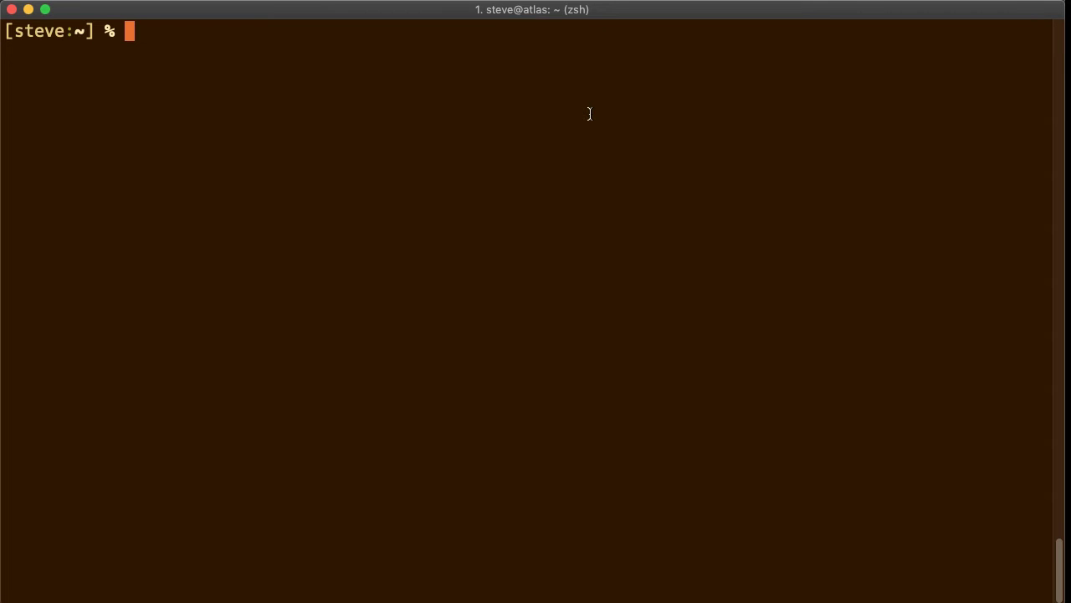
Connect to pi@draws over ssh, then exit the remote session.
text(ssh pi@)
text(draws)
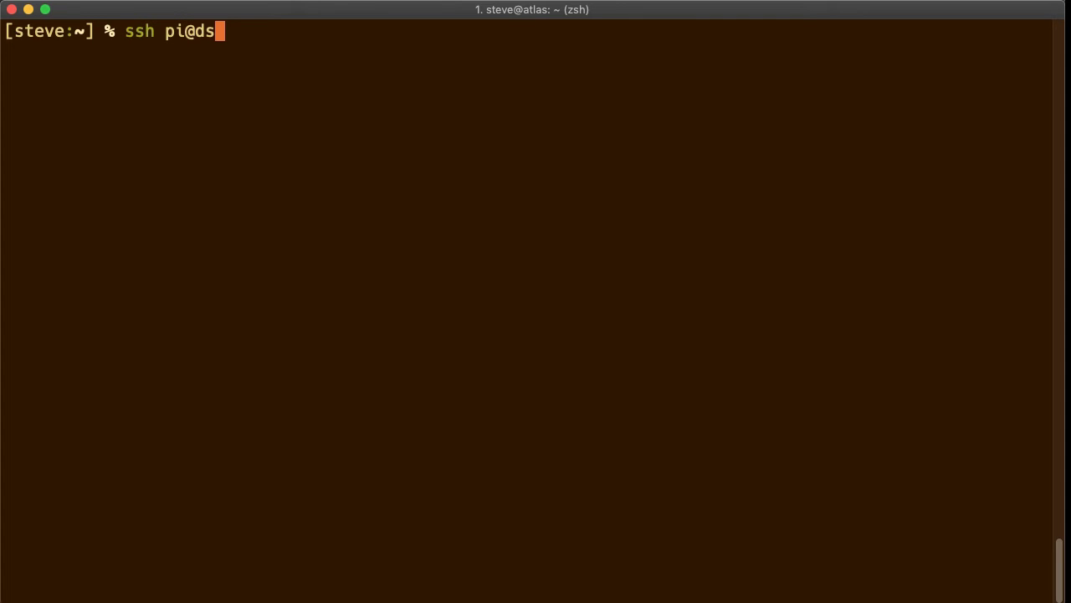
key(BackSpace)
text(raws)
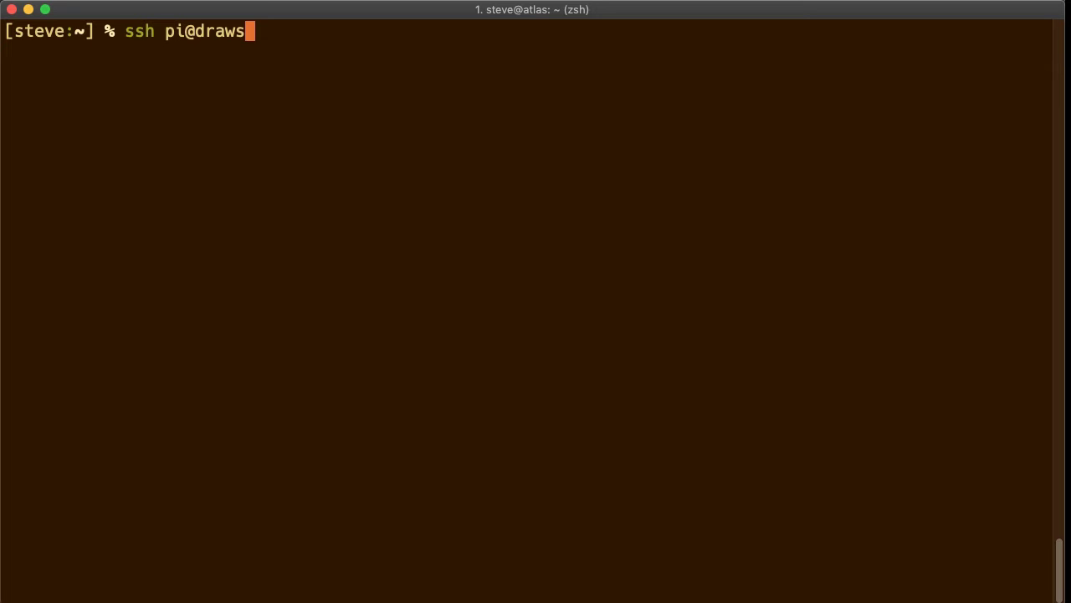
key(Return)
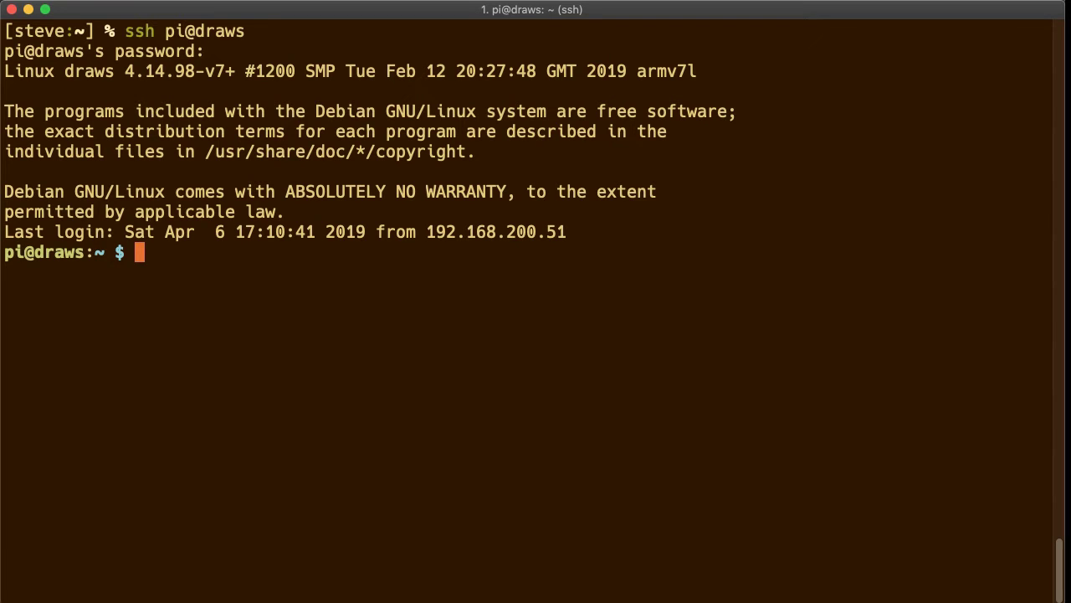
text(exit)
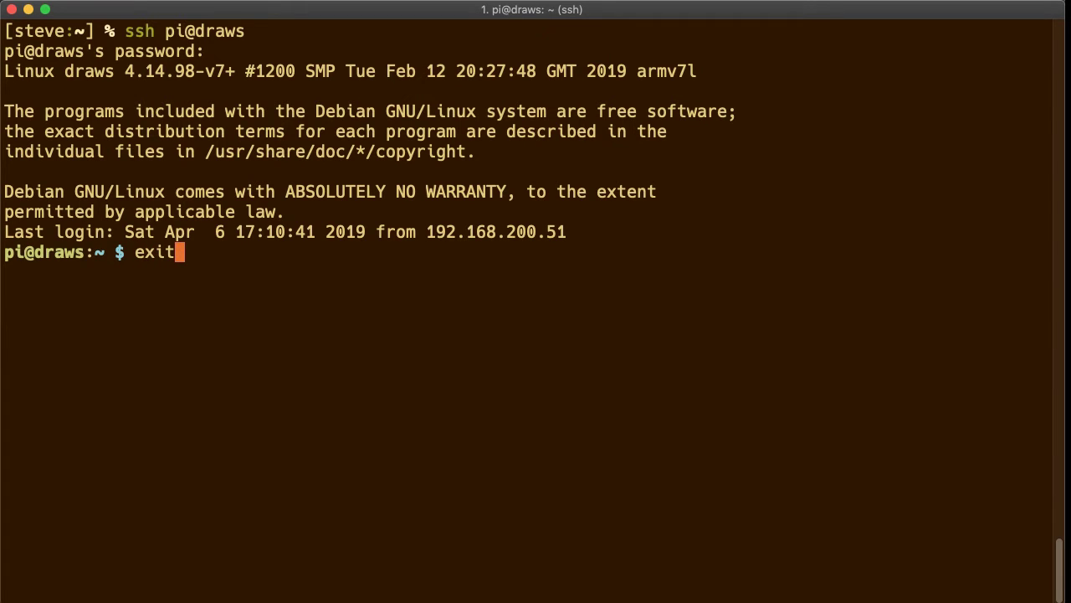
key(Return)
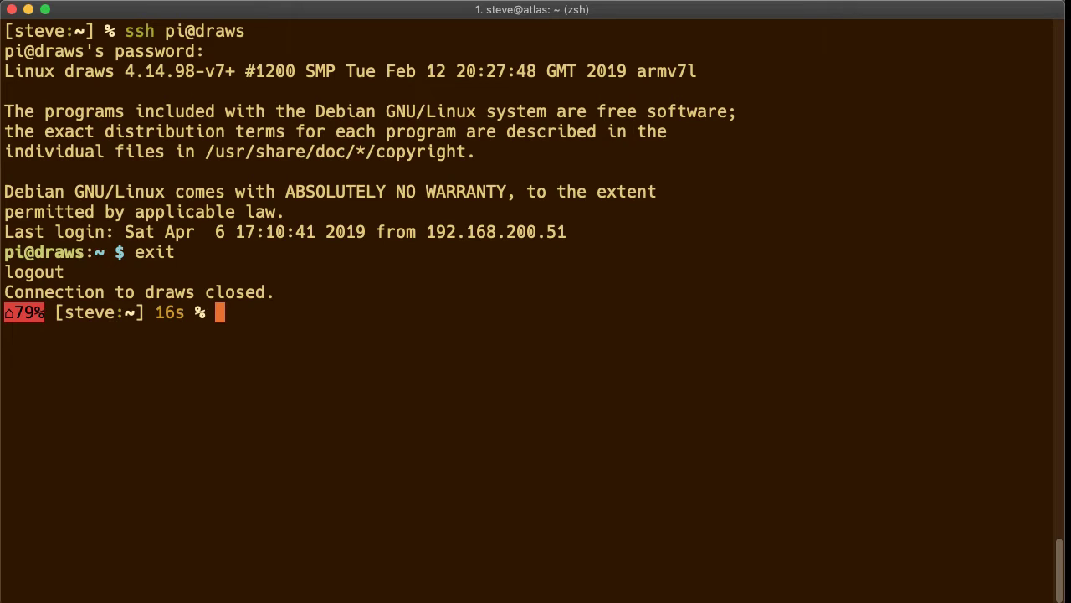
Run an nmap ping scan with nmap -sP 192.168.200.1/24.
text(nmap)
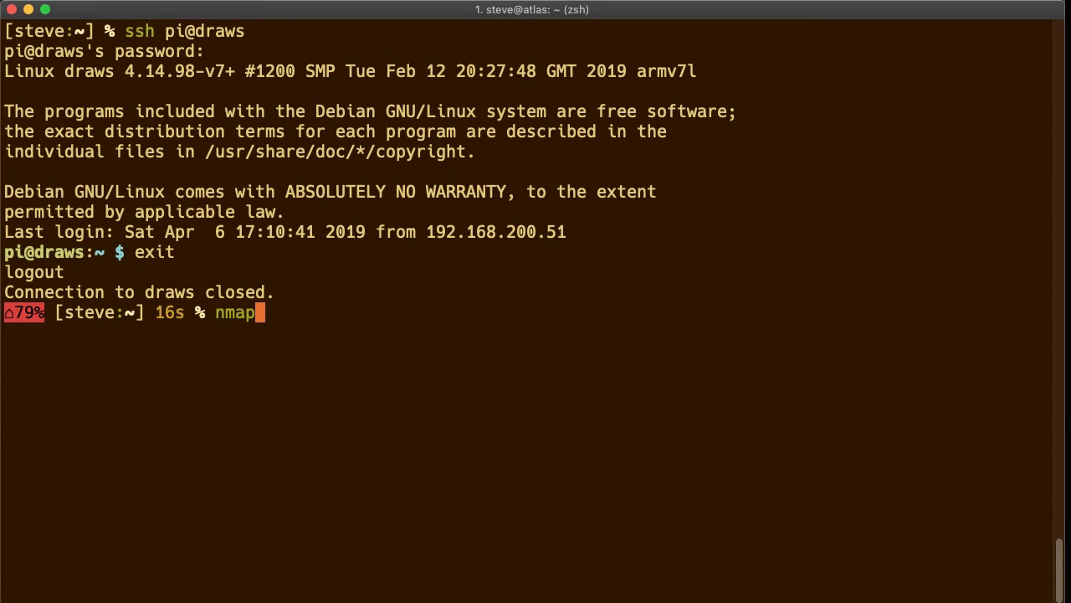
text(-sP 192.168.200.1/24)
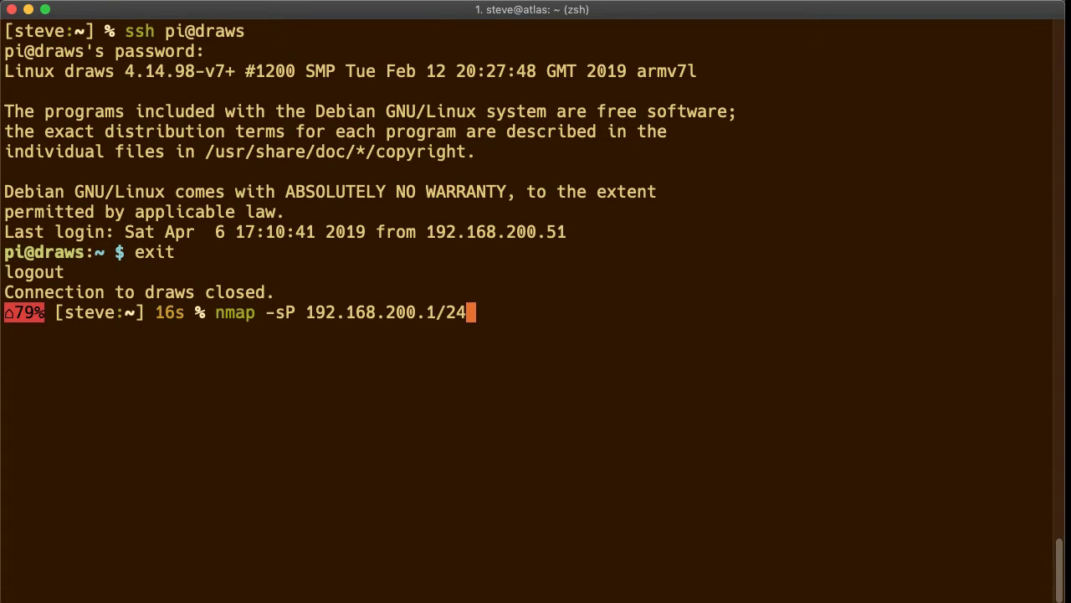
key(Return)
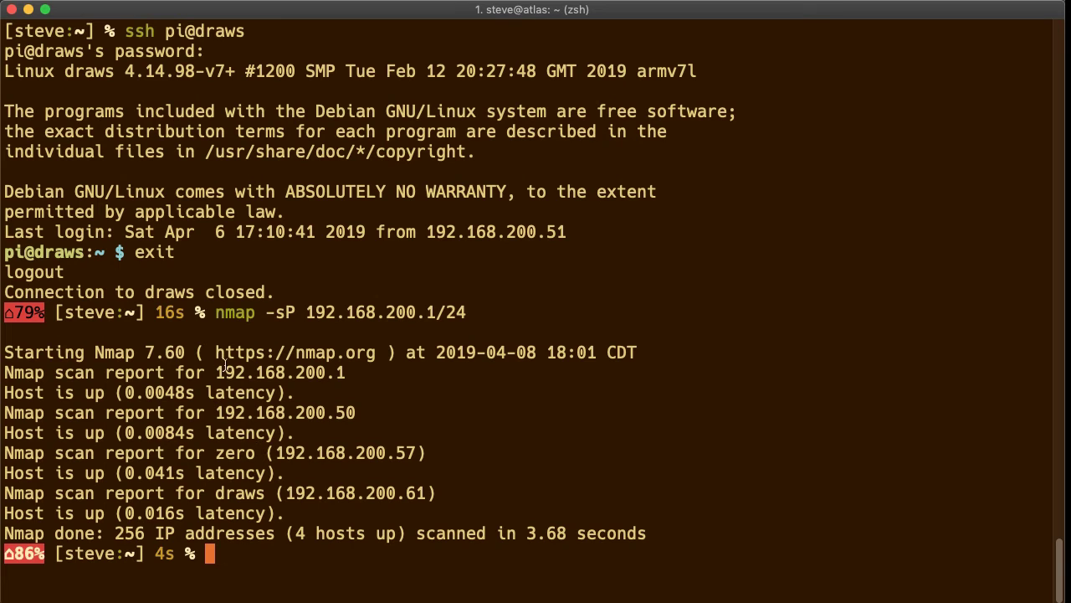
Highlight hosts zero (192.168.200.57) and draws (192.168.200.61) in the scan results.
double_click(232, 453)
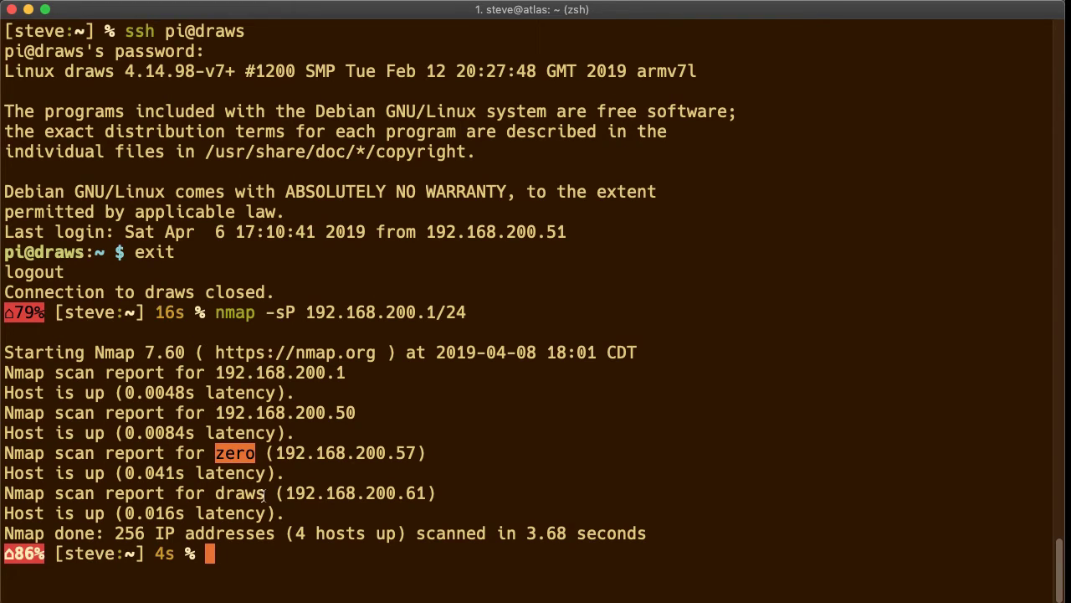
drag(365, 453, 414, 453)
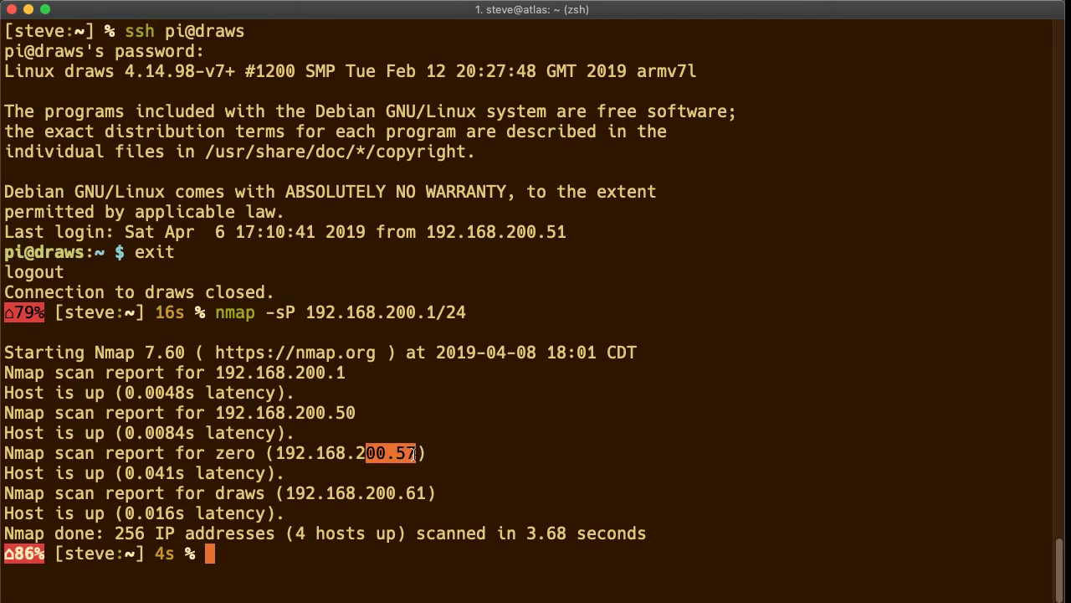
double_click(234, 494)
mouse_move(377, 494)
mouse_down()
mouse_move(456, 495)
mouse_move(434, 494)
mouse_up()
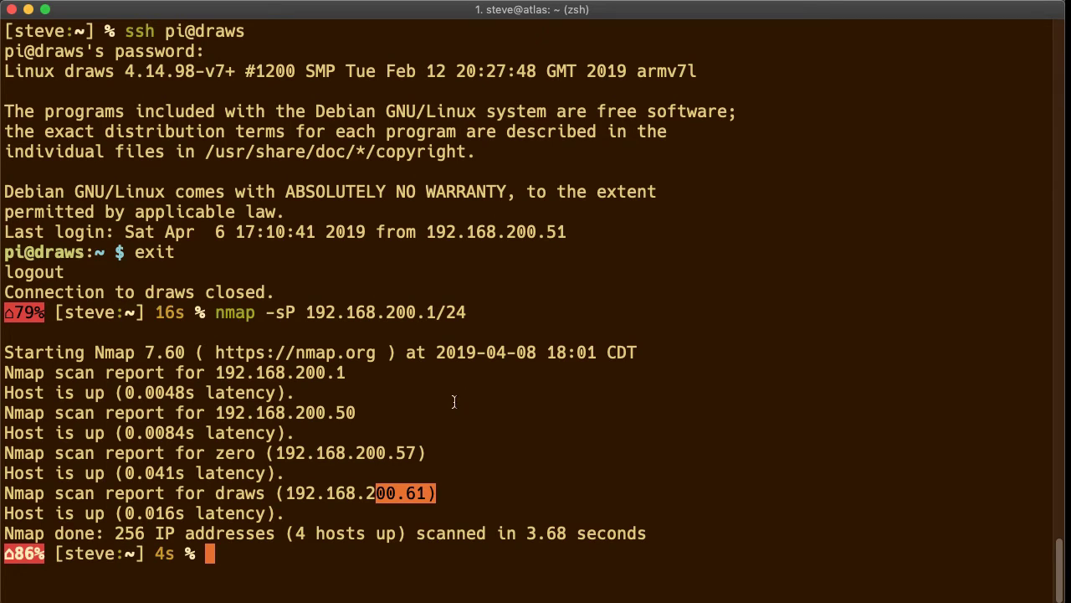
click(469, 494)
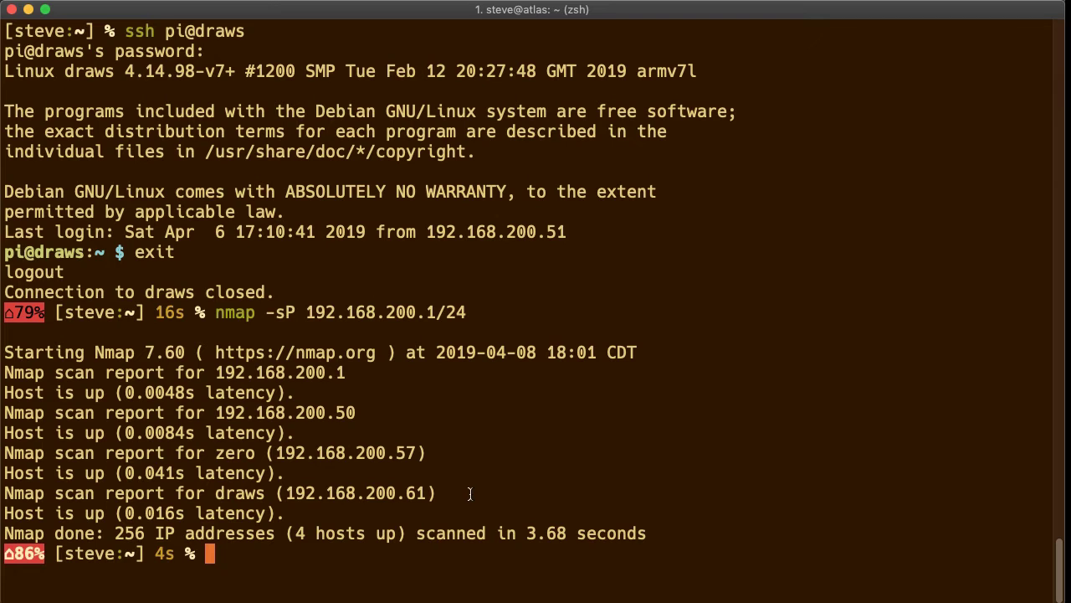
text(ssh pi@)
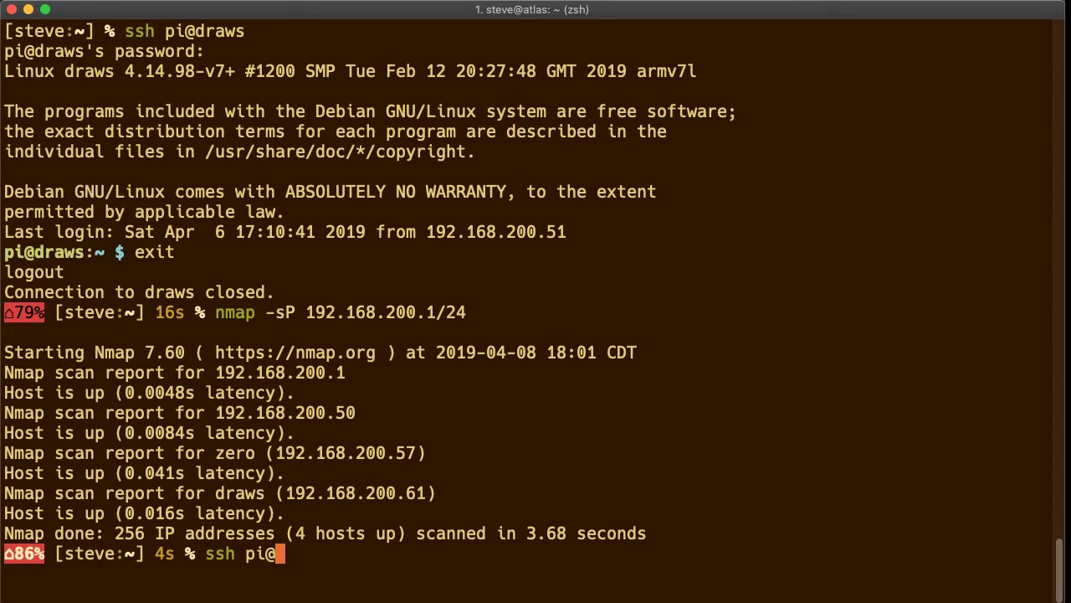
text(192.168)
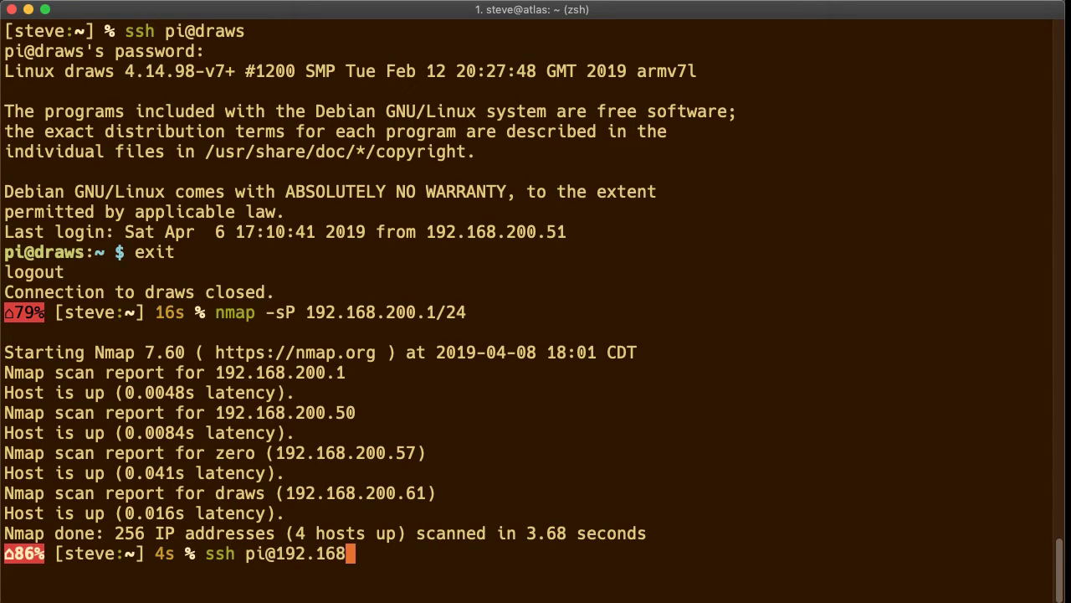
text(.200.61)
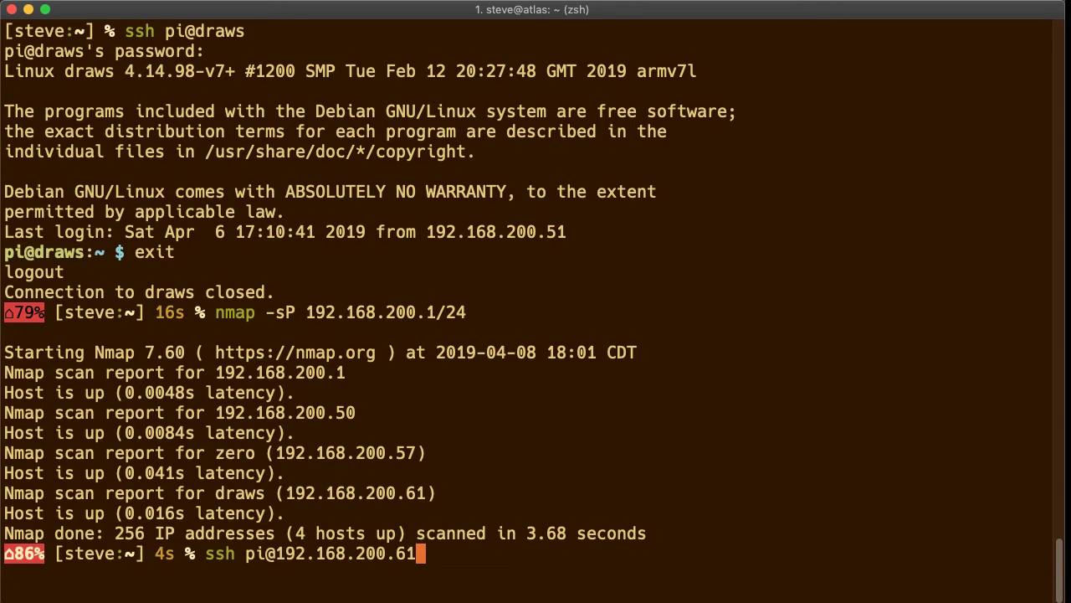
key(Return)
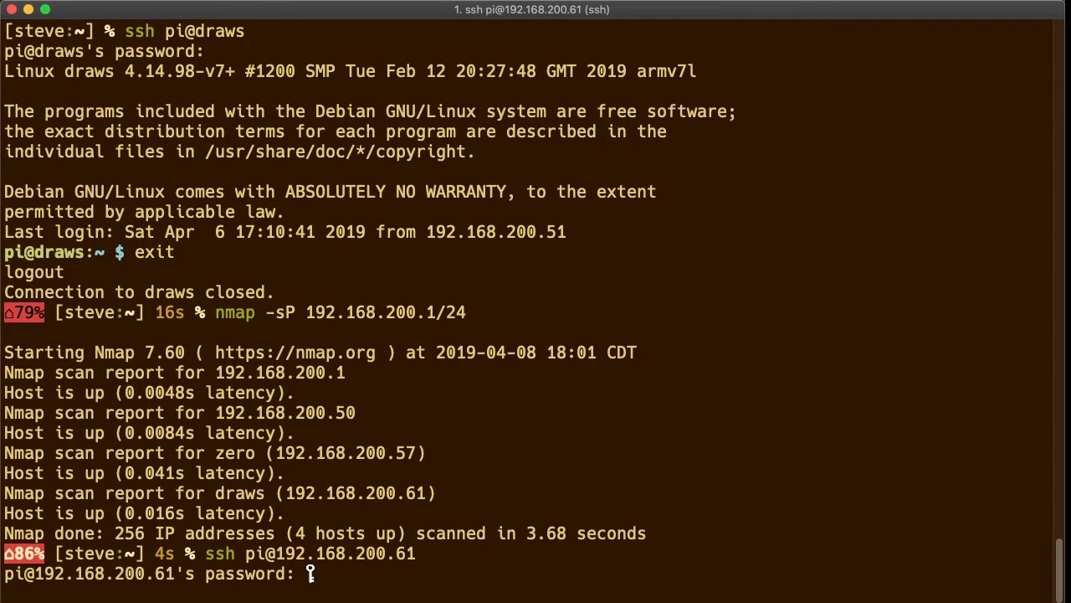
key(Return)
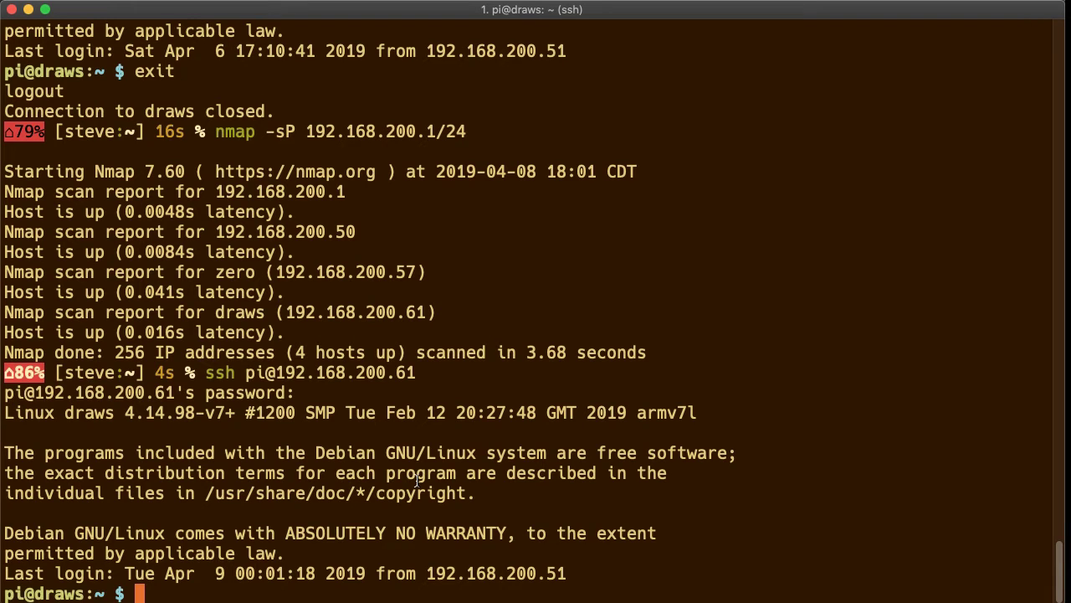
Go to the ~/n7nix/config folder on the Pi.
text(cd)
key(Return)
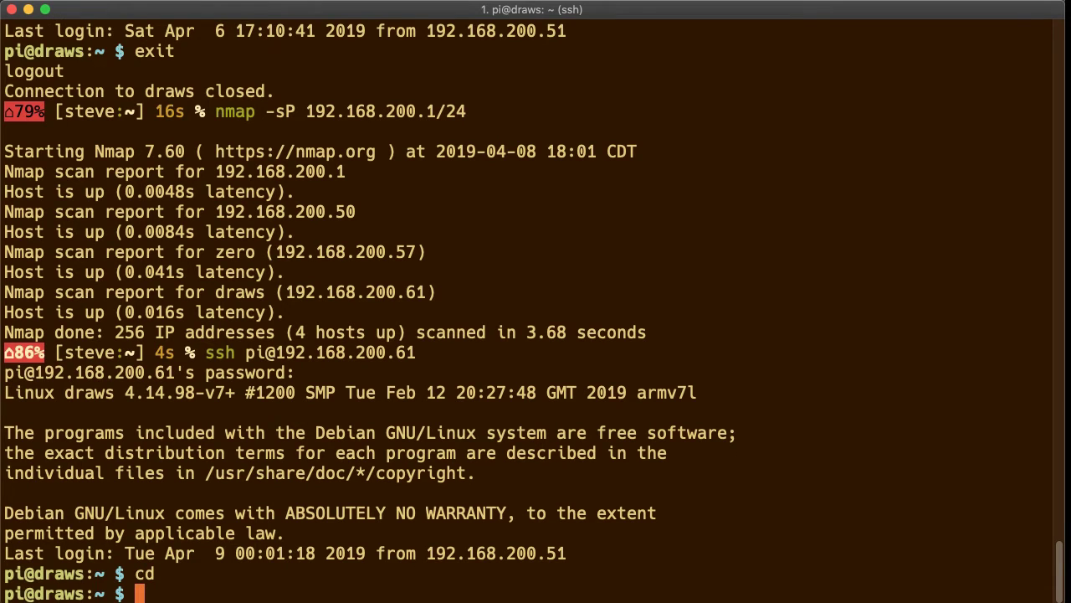
text(cd n7niz/config)
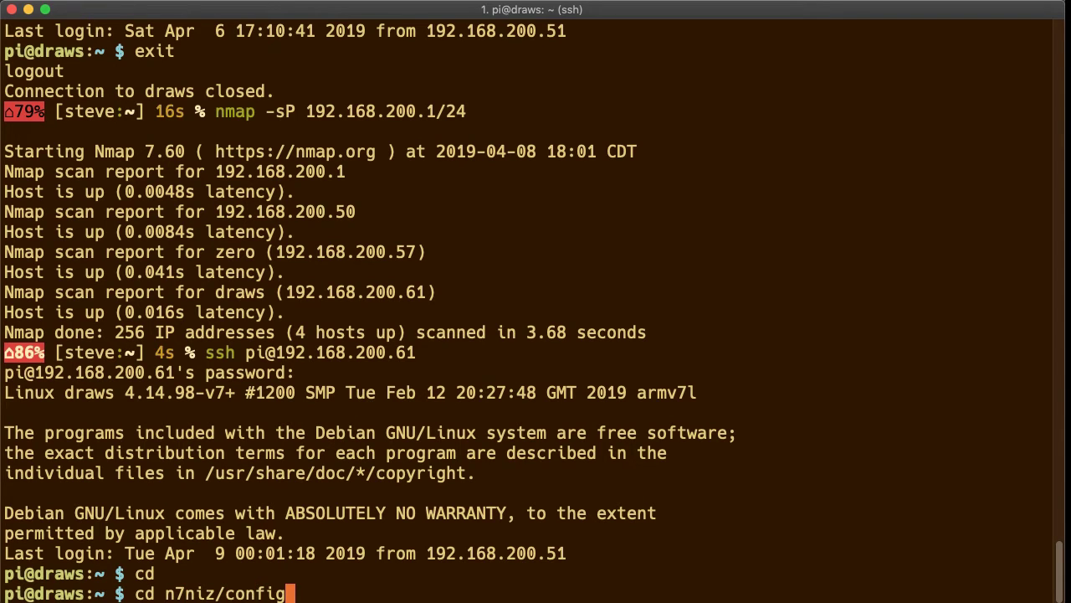
key(Left)
key(Left)
key(Left)
key(Left)
key(Left)
key(Left)
key(Left)
key(BackSpace)
text(x)
key(Return)
Become root with sudo su and enter ./app_config.sh core.
text(sudo su)
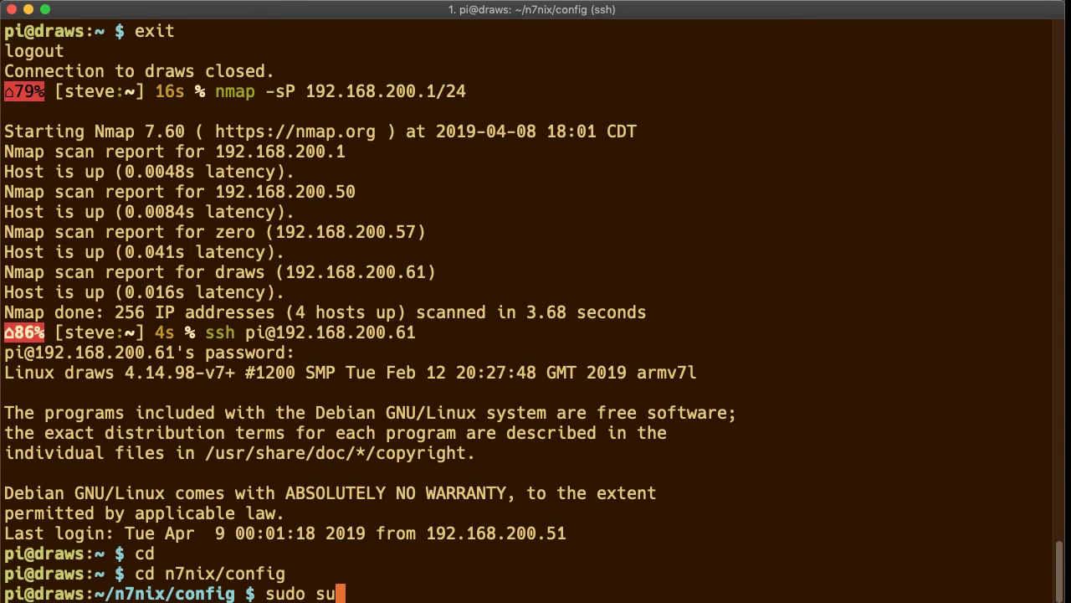
key(Return)
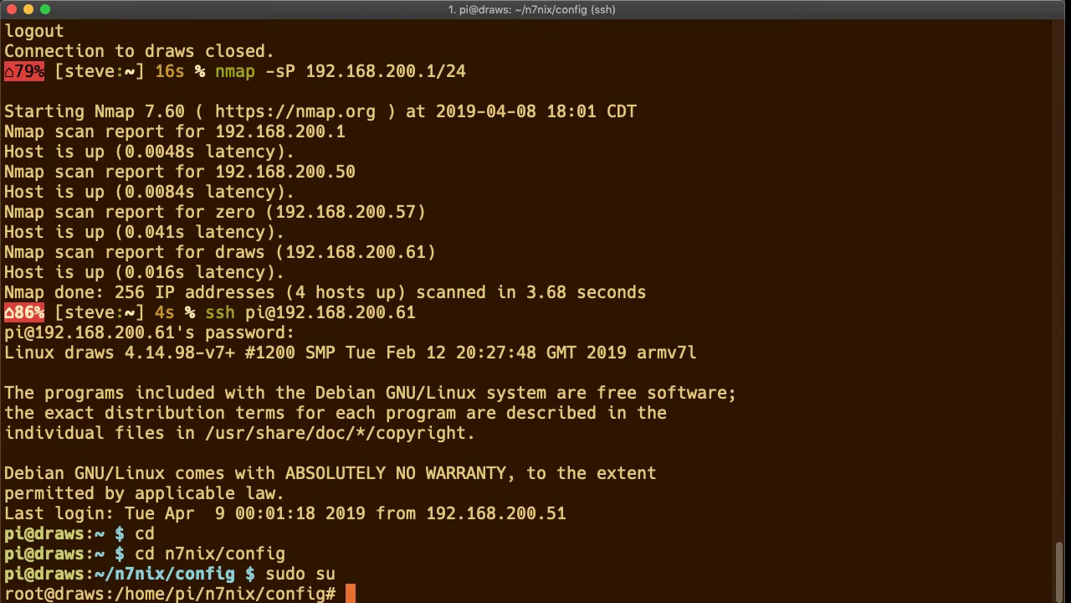
text(./app_)
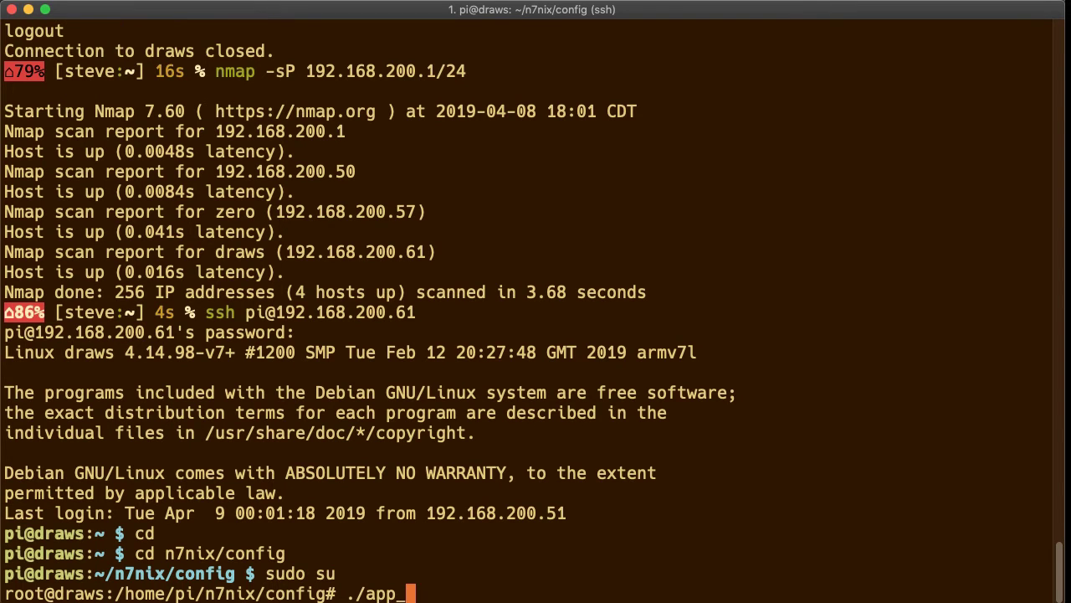
text(confi)
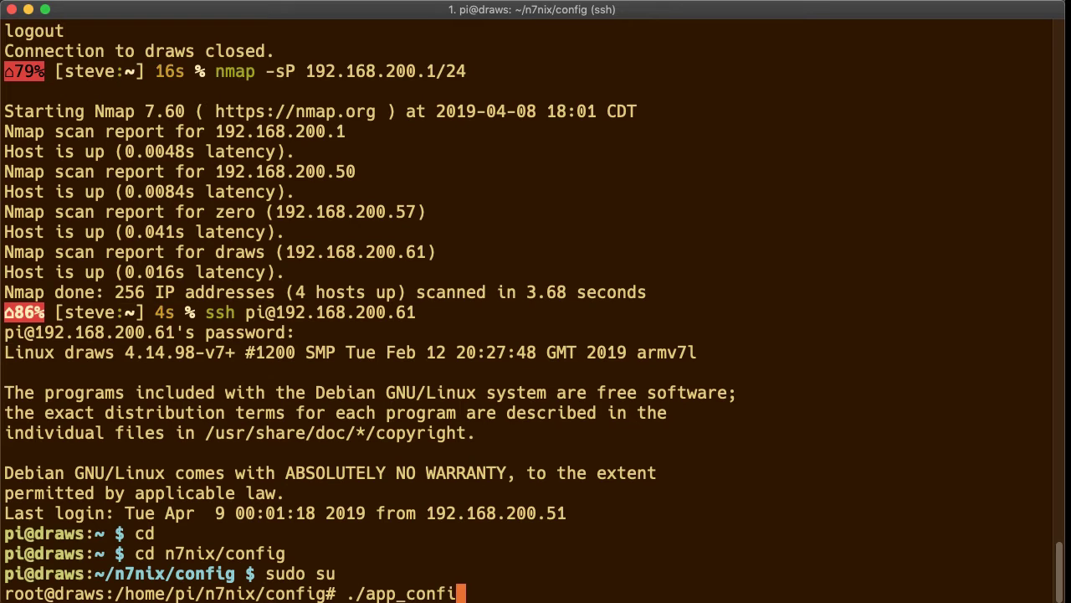
text(g.sh core)
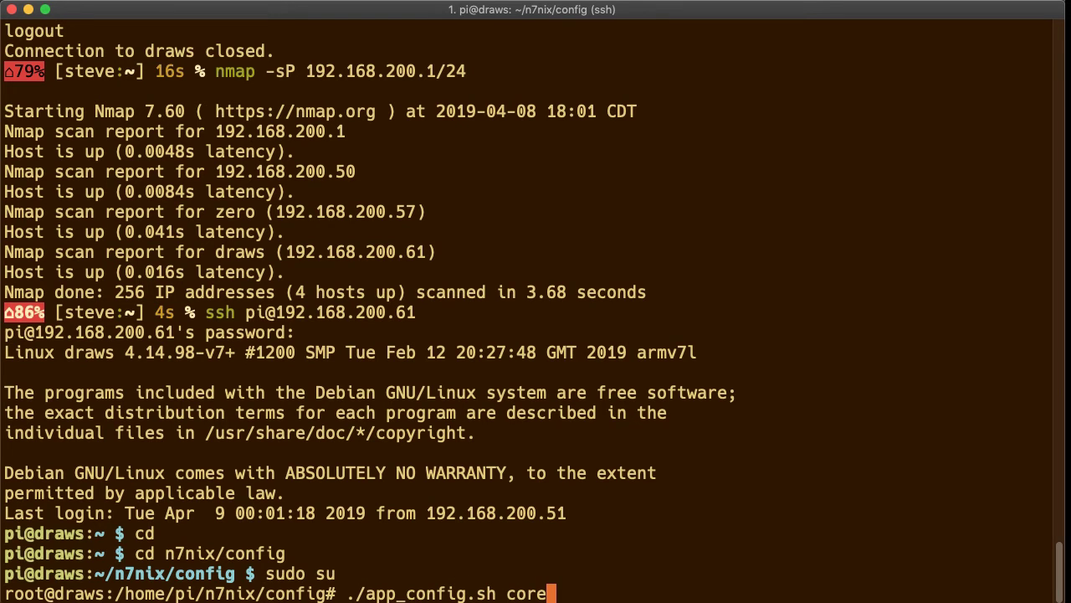
Run app_config.sh core with call sign KM9G, a new pi password, and hostname KM9G.
key(Return)
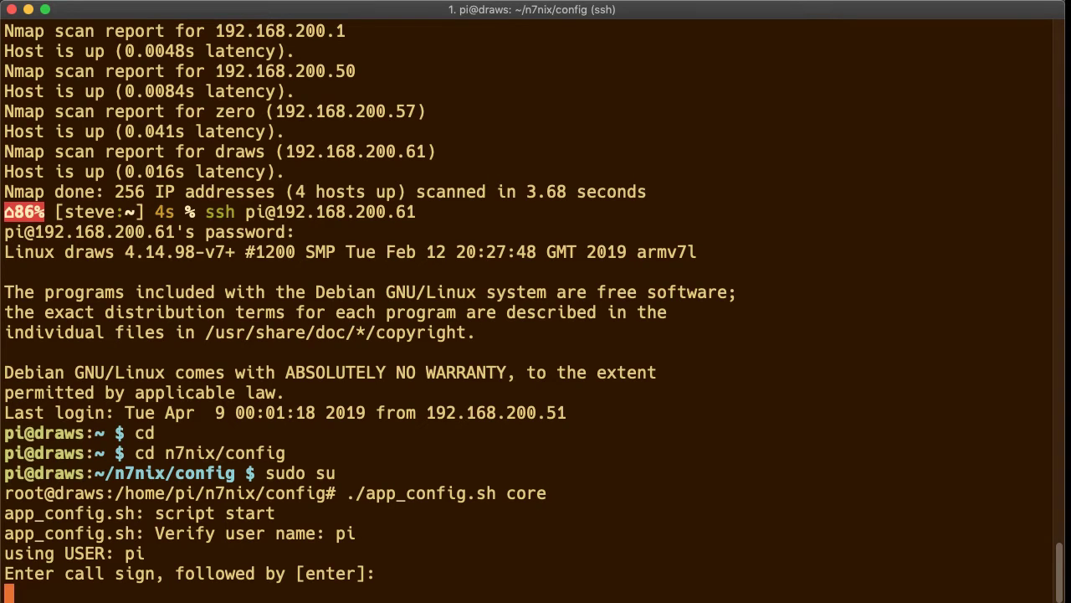
text(KM9G)
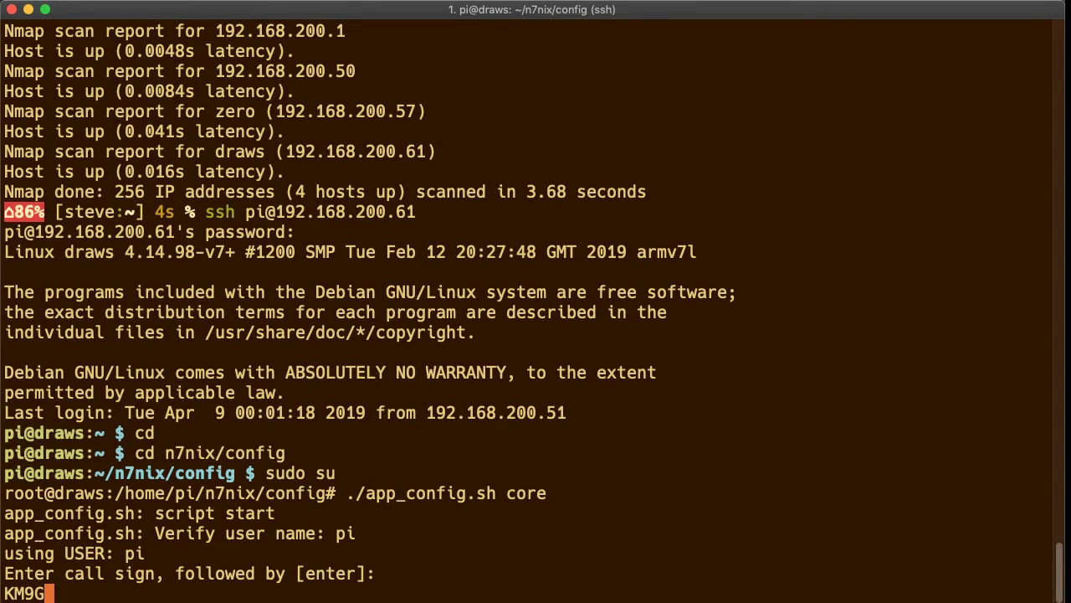
key(Return)
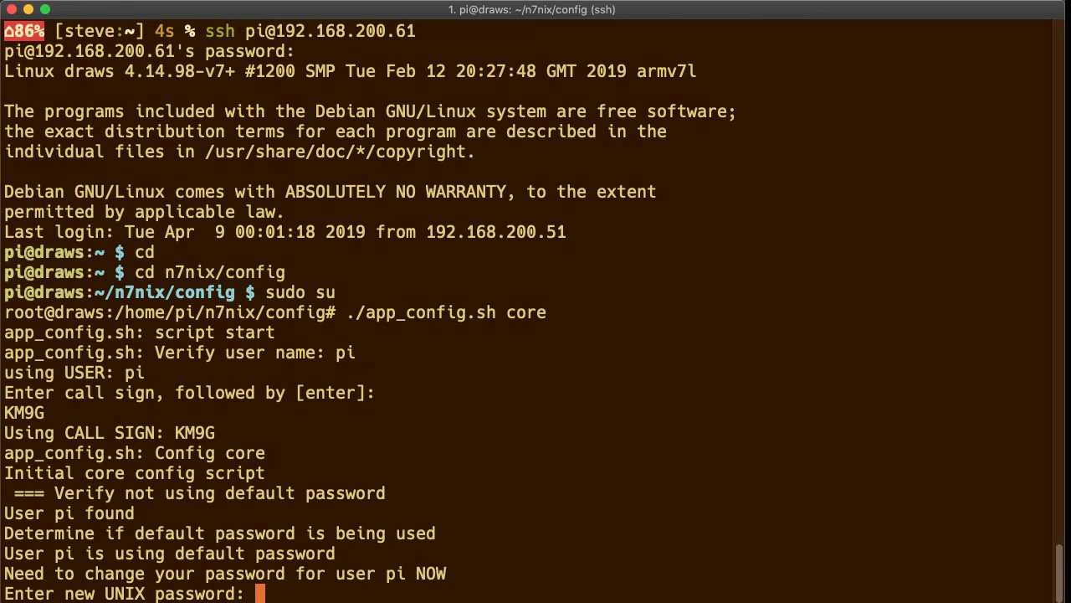
key(Return)
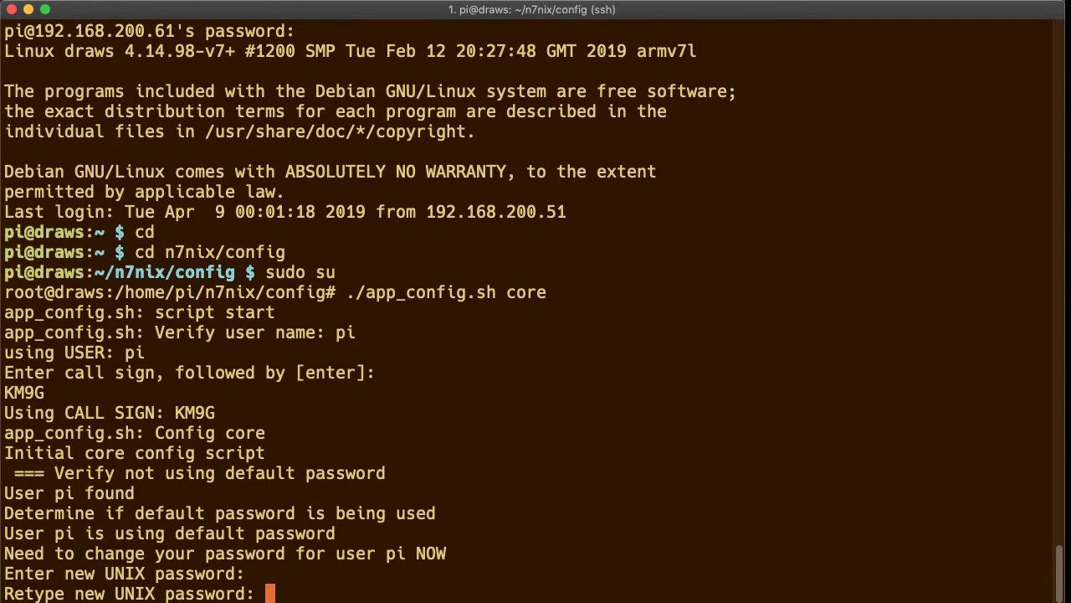
key(Return)
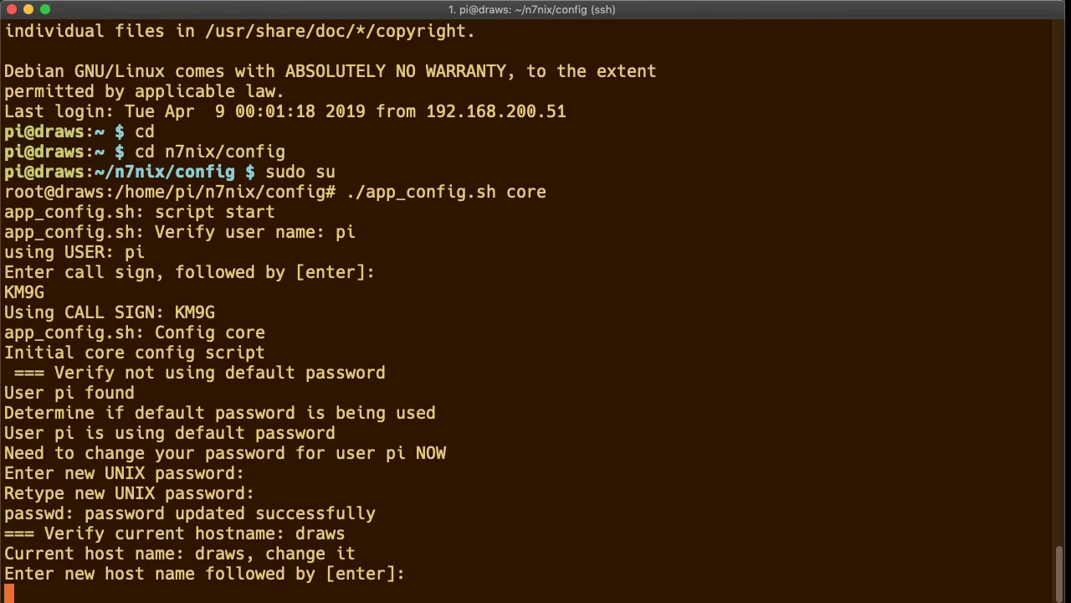
text(KM9G)
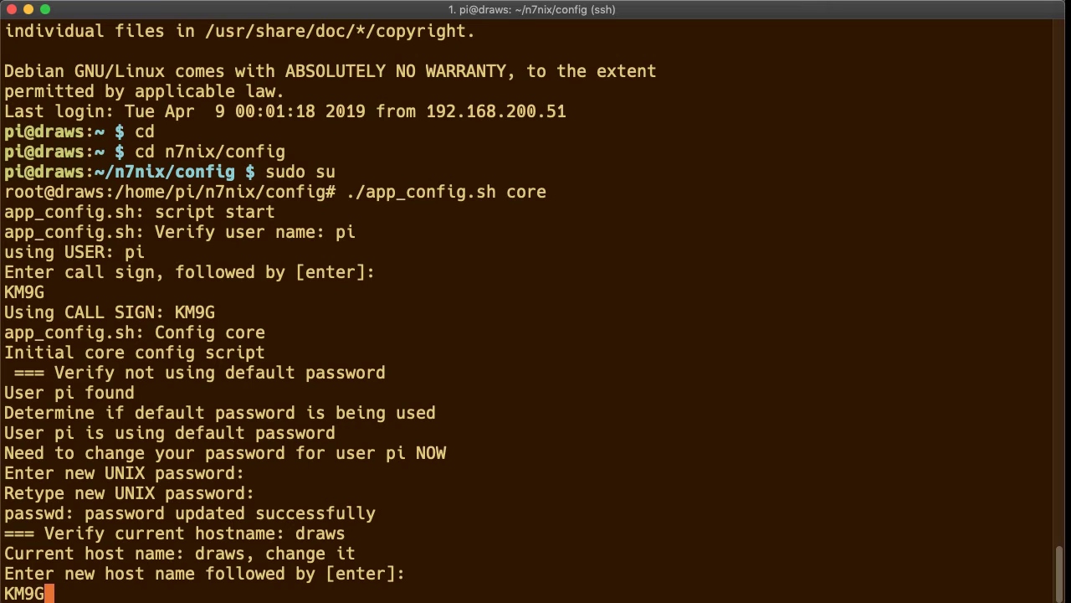
key(Return)
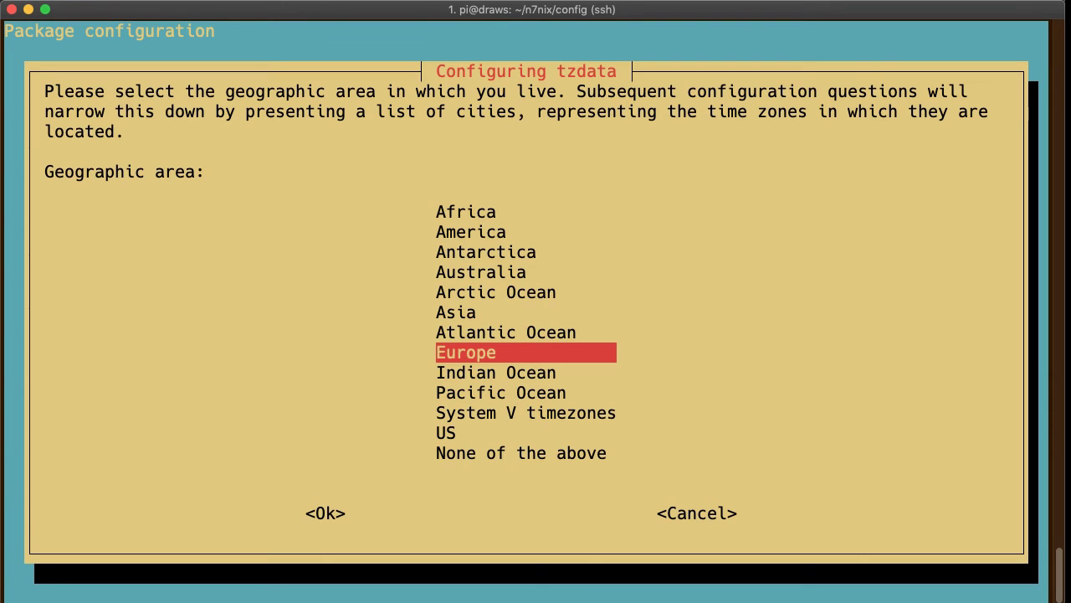
Pick America as the geographic area and Chicago as the time zone in tzdata.
key(Up)
key(Up)
key(Up)
key(Up)
key(Up)
key(Up)
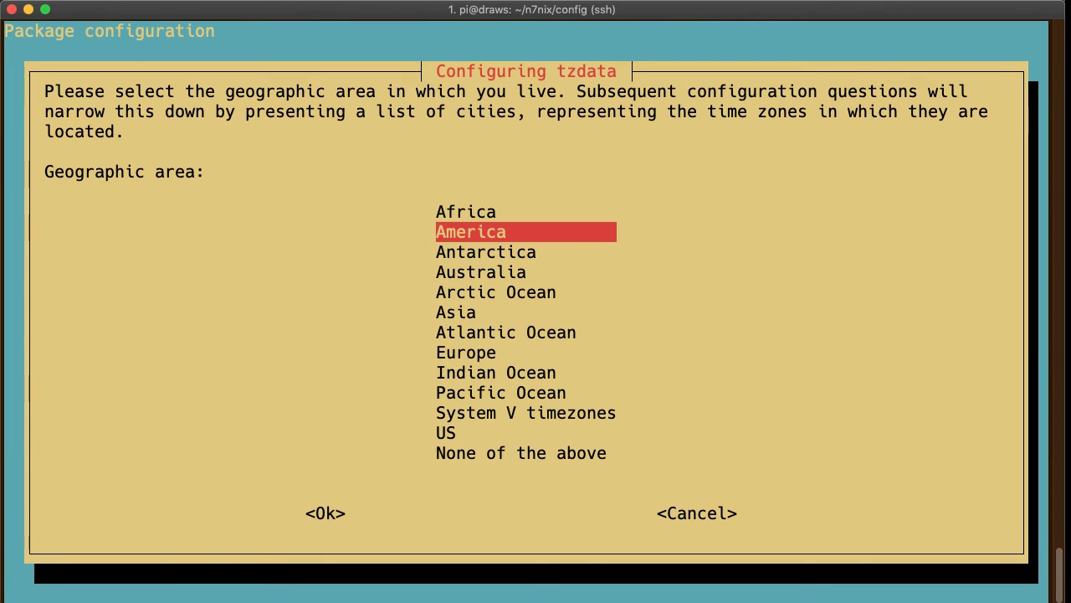
key(Return)
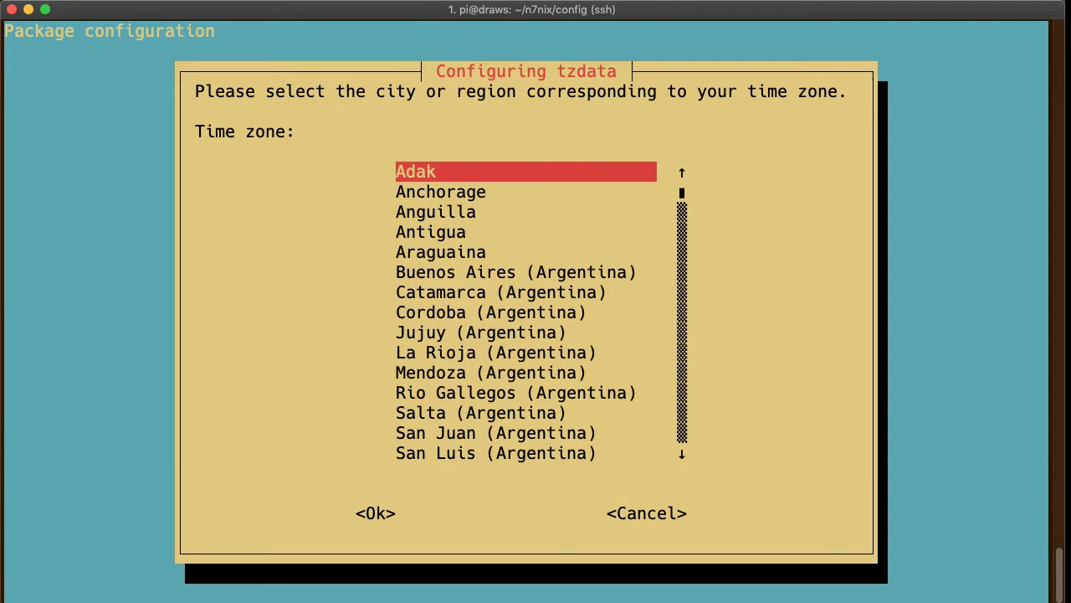
key(Down)
key(Down)
key(Down)
key(Down)
key(Down)
key(Down)
key(Down)
key(Down)
key(Down)
key(Down)
key(Down)
key(Down)
key(Down)
key(Down)
key(Down)
key(Down)
key(Down)
key(Down)
key(Down)
key(Down)
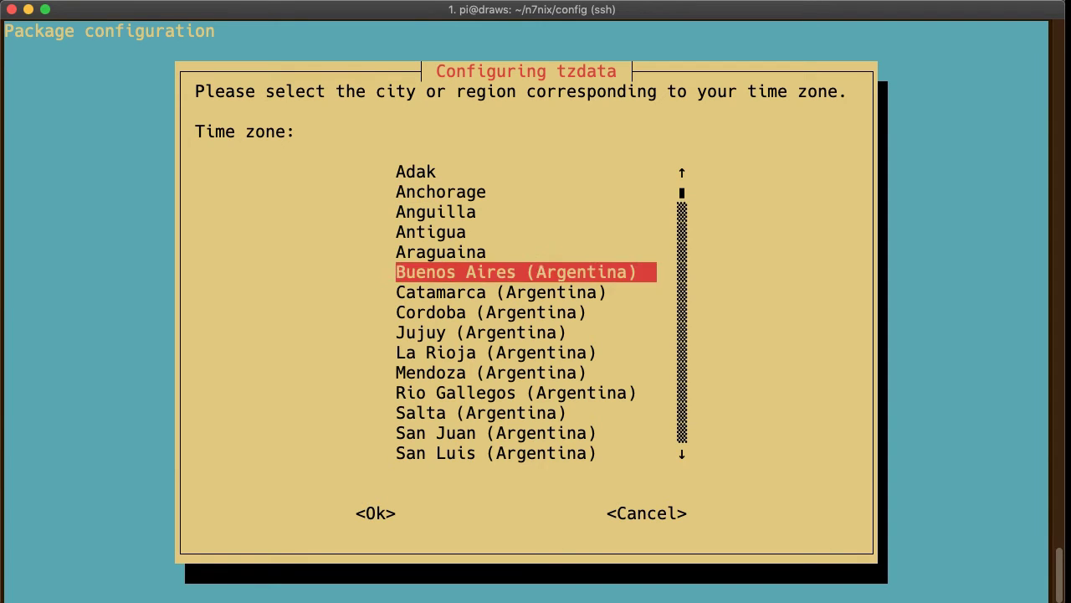
key(Down)
key(Down)
key(Down)
key(Down)
key(Down)
key(Down)
key(Down)
key(Down)
key(Down)
key(Down)
key(Down)
key(Down)
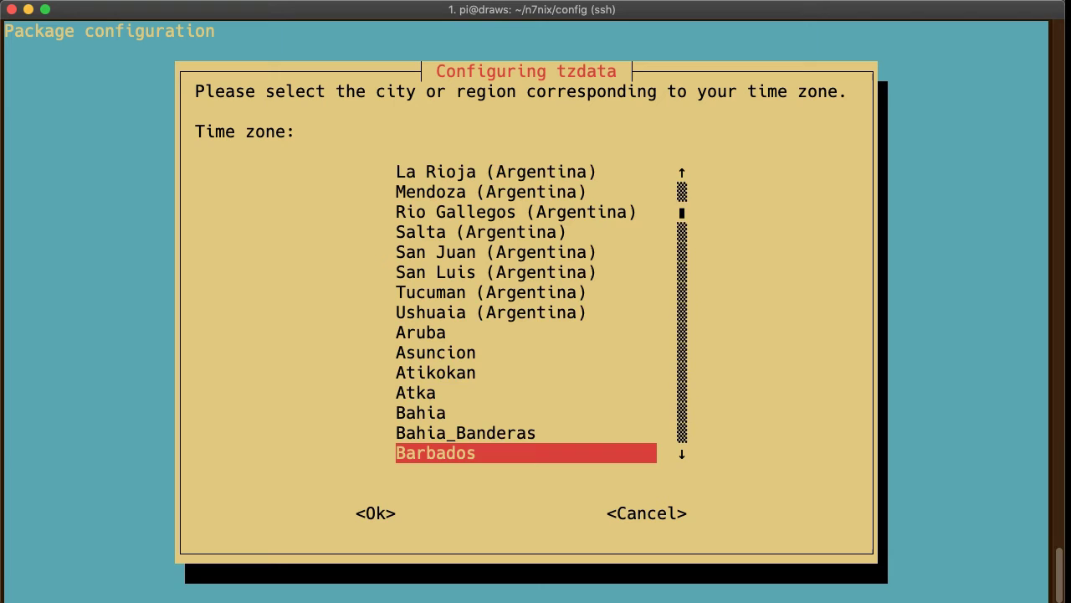
key(Down)
key(Down)
key(Down)
key(Down)
key(Down)
key(Down)
key(Down)
key(Down)
key(Down)
key(Down)
key(Down)
key(Down)
key(Down)
key(Down)
key(Down)
key(Down)
key(Down)
key(Down)
key(Down)
key(Down)
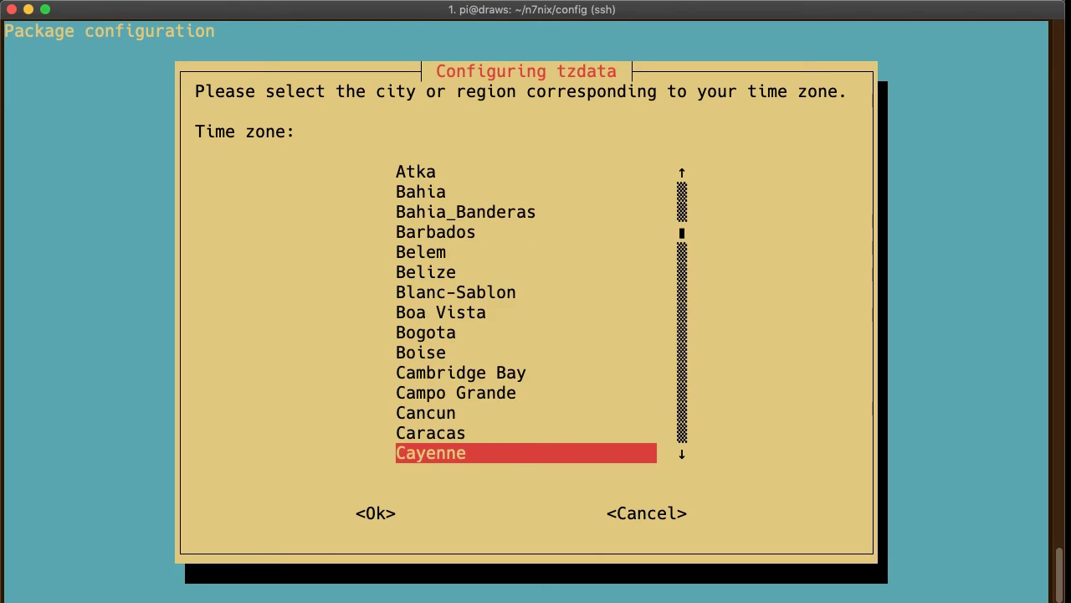
key(Down)
key(Down)
key(Down)
key(Down)
key(Down)
key(Down)
key(Down)
key(Down)
key(Down)
key(Down)
key(Down)
key(Down)
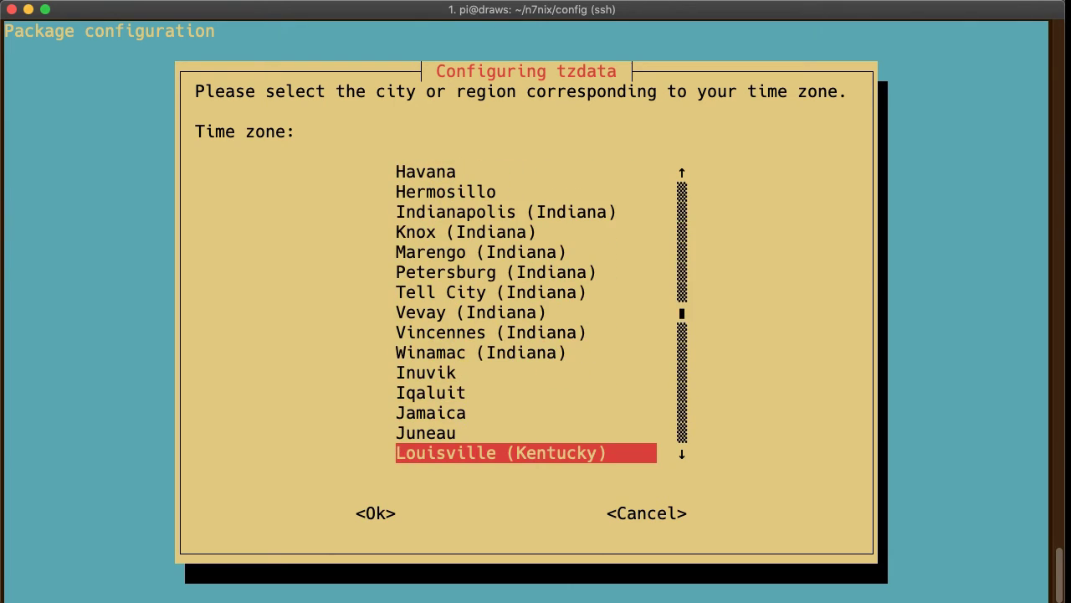
key(Down)
key(Down)
key(Down)
key(Down)
key(Down)
key(Down)
key(Down)
key(Down)
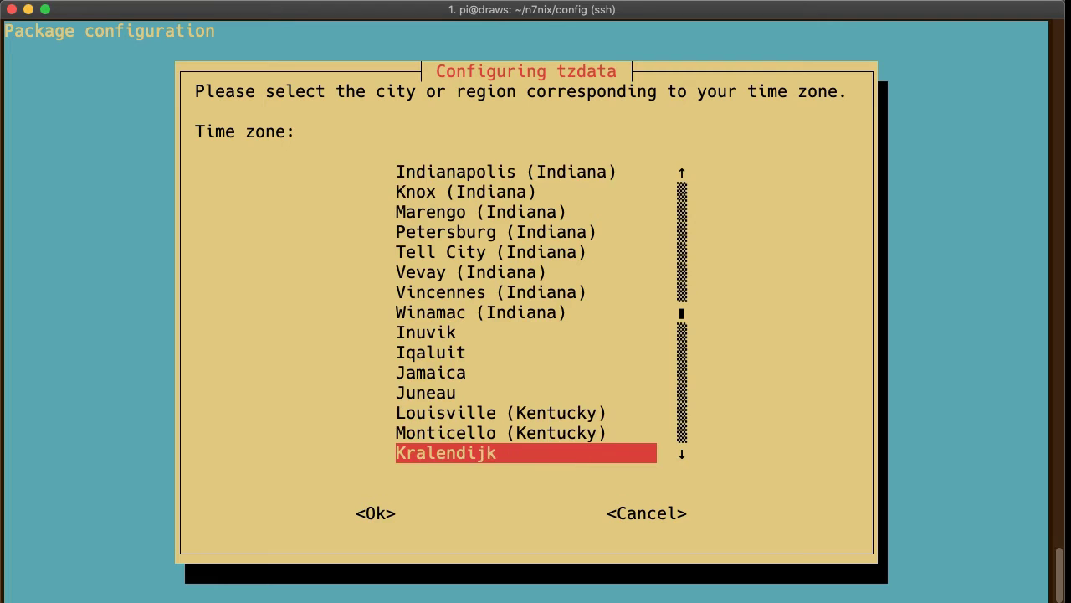
key(Down)
key(Down)
key(Down)
key(Down)
key(Down)
key(Down)
key(Down)
key(Down)
key(Down)
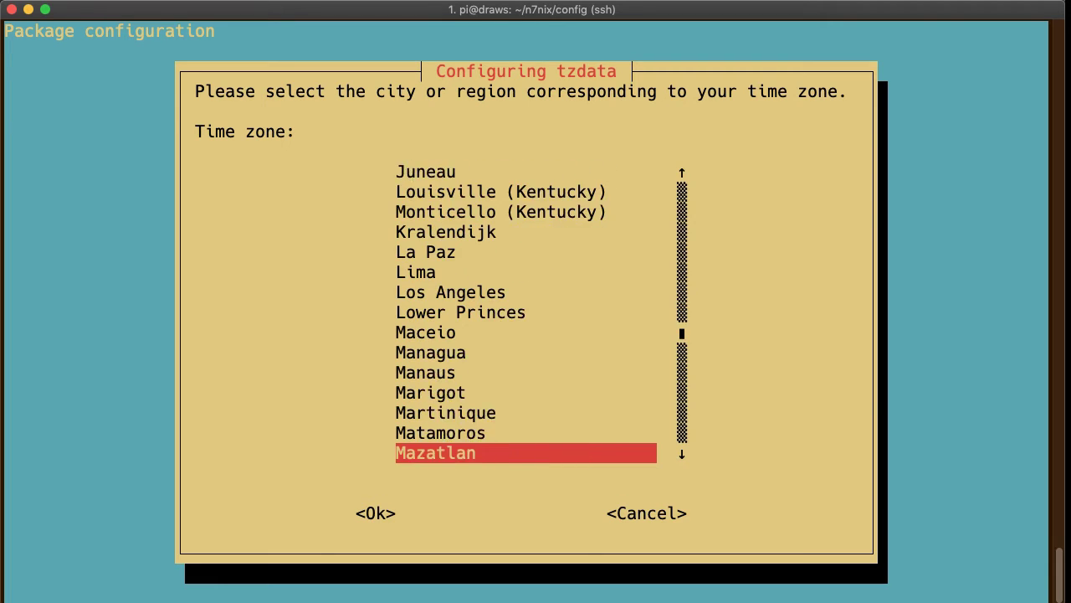
key(Down)
key(Down)
key(Down)
key(Down)
key(Down)
key(Down)
key(Down)
key(Down)
key(Down)
key(Down)
key(Down)
key(Down)
key(Down)
key(Down)
key(Down)
key(Down)
key(Down)
key(Down)
key(Down)
key(Down)
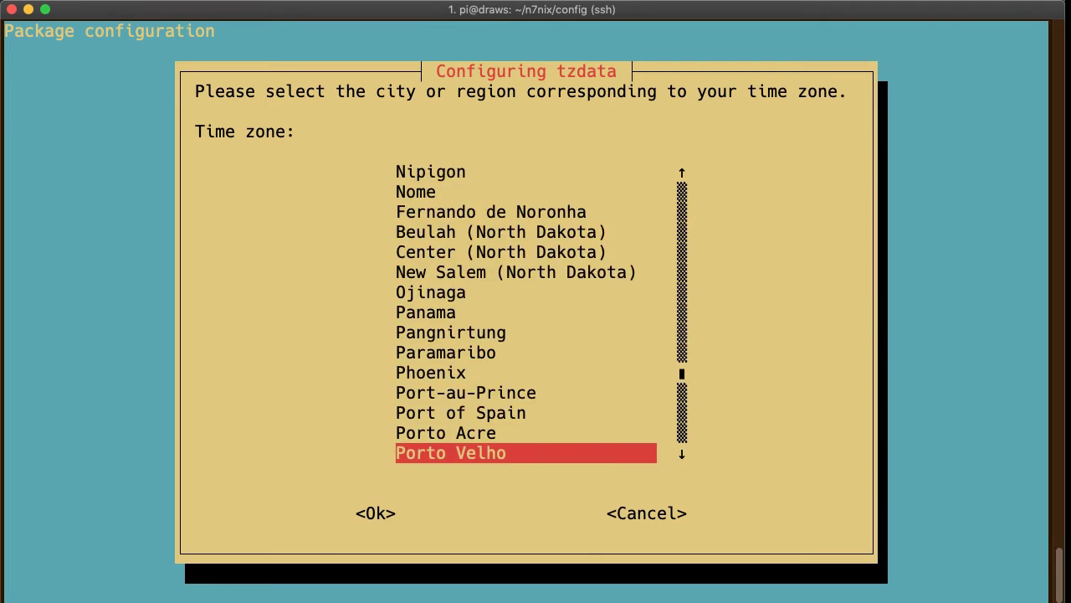
key(Down)
key(Down)
key(Down)
key(Down)
key(Down)
key(Down)
key(Down)
key(Down)
key(Down)
key(Down)
key(Down)
key(Down)
key(Down)
key(Down)
key(Down)
key(Down)
key(Down)
key(Down)
key(Down)
key(Down)
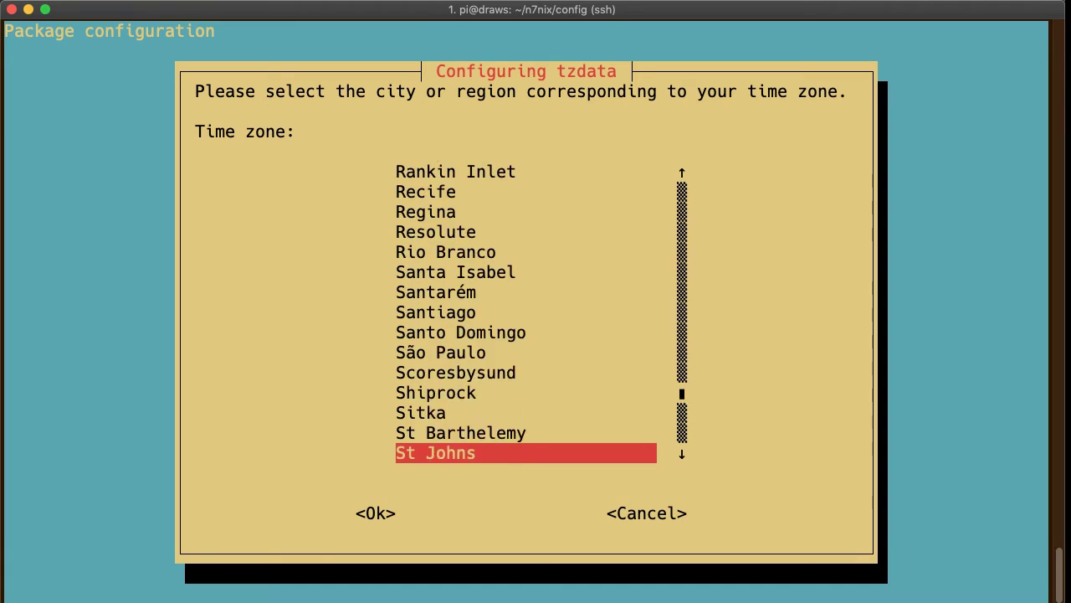
key(Down)
key(Down)
key(Down)
key(Up)
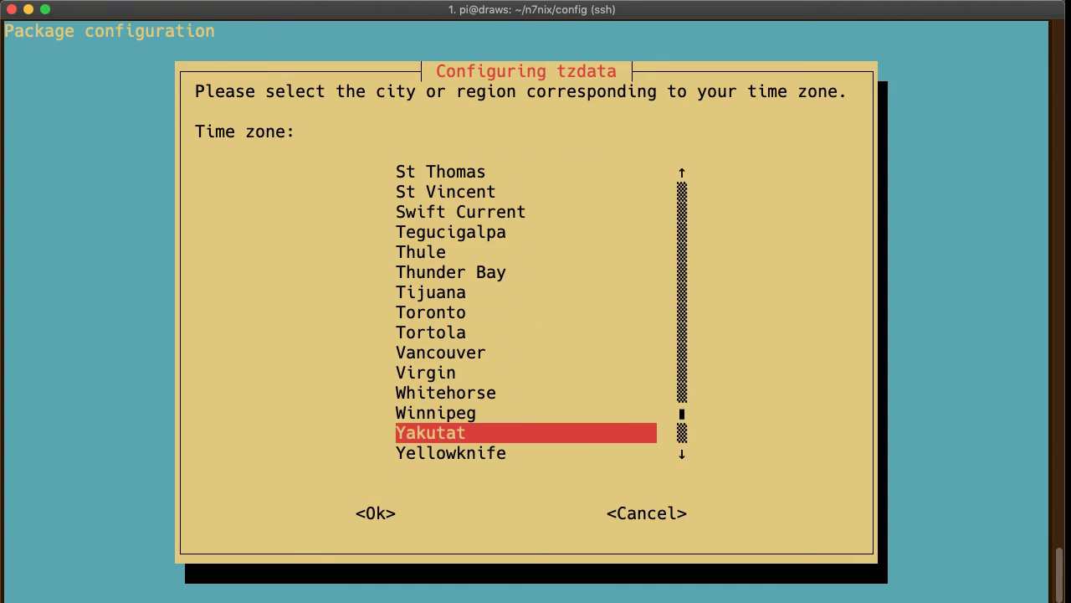
key(Up)
key(Up)
key(Up)
key(Up)
key(Up)
key(Up)
key(Up)
key(Up)
key(Up)
key(Up)
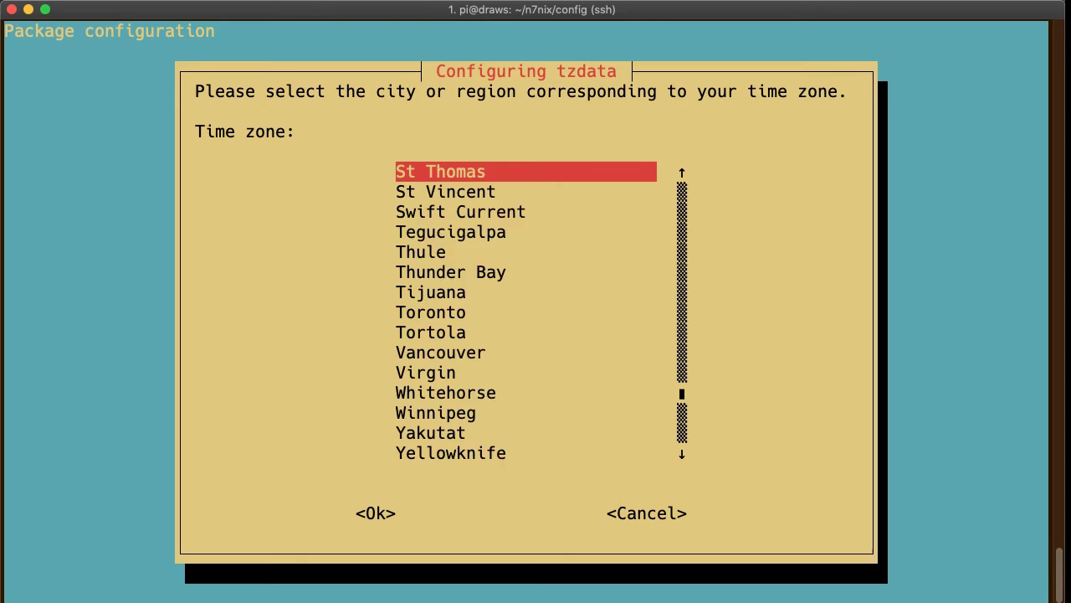
key(Up)
key(Up)
key(Up)
key(Up)
key(Up)
key(Up)
key(Up)
key(Up)
key(Up)
key(Up)
key(Up)
key(Up)
key(Up)
key(Up)
key(Up)
key(Up)
key(Up)
key(Up)
key(Up)
key(Up)
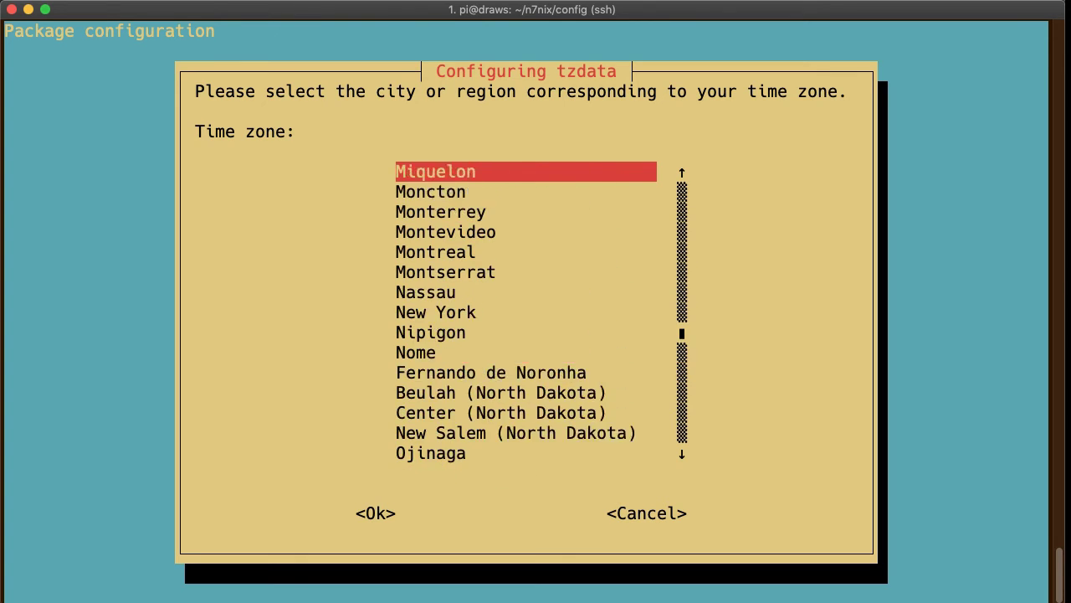
key(Down)
key(Down)
key(Down)
key(Down)
key(Down)
key(Down)
key(Down)
key(Down)
key(Down)
key(Down)
key(Down)
key(Down)
key(Down)
key(Down)
key(Down)
key(Down)
key(Down)
key(Down)
key(Down)
key(Down)
key(Down)
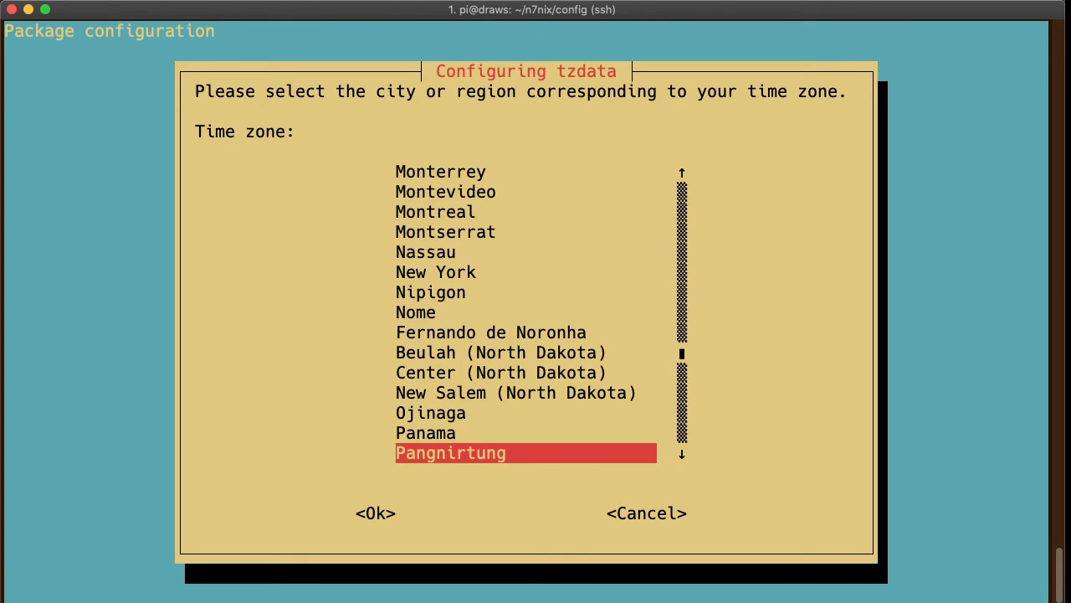
key(Up)
key(Up)
key(Up)
key(Up)
key(Up)
key(Up)
key(Up)
key(Up)
key(Up)
key(Up)
key(Up)
key(Up)
key(Up)
key(Up)
key(Up)
key(Up)
key(Up)
key(Up)
key(Up)
key(Up)
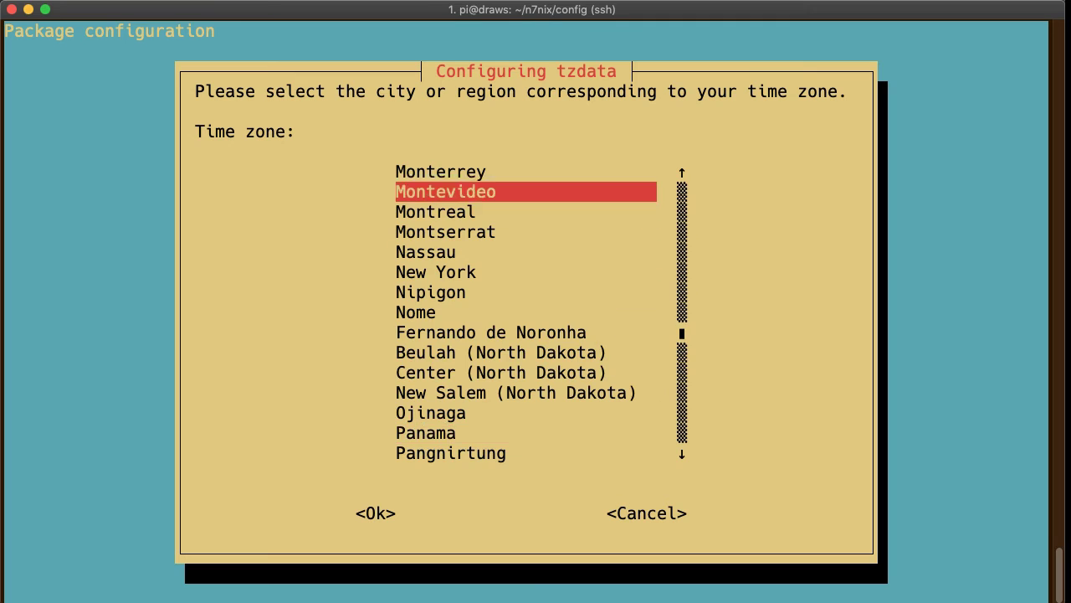
key(Up)
key(Up)
key(Up)
key(Up)
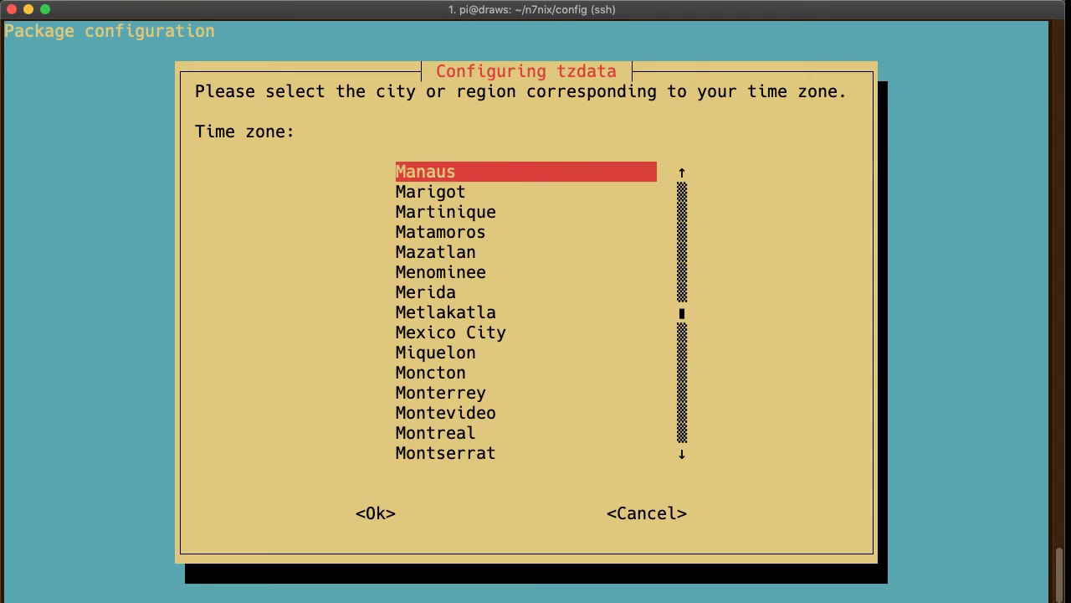
key(Up)
key(Up)
key(Up)
key(Up)
key(Up)
key(Up)
key(Up)
key(Up)
key(Up)
key(Up)
key(Up)
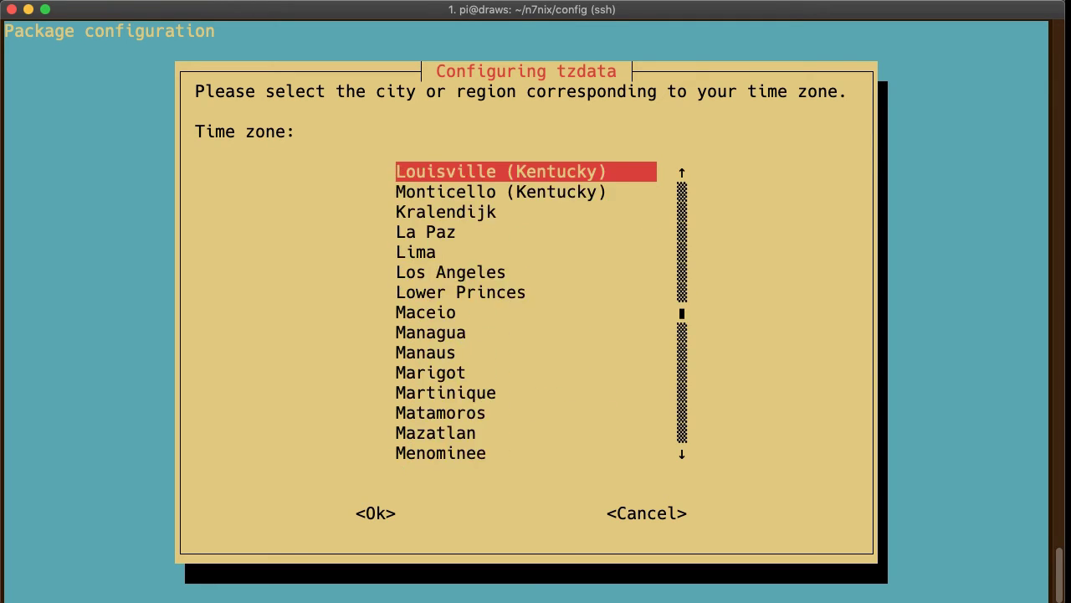
key(Up)
key(Up)
key(Up)
key(Up)
key(Up)
key(Up)
key(Up)
key(Up)
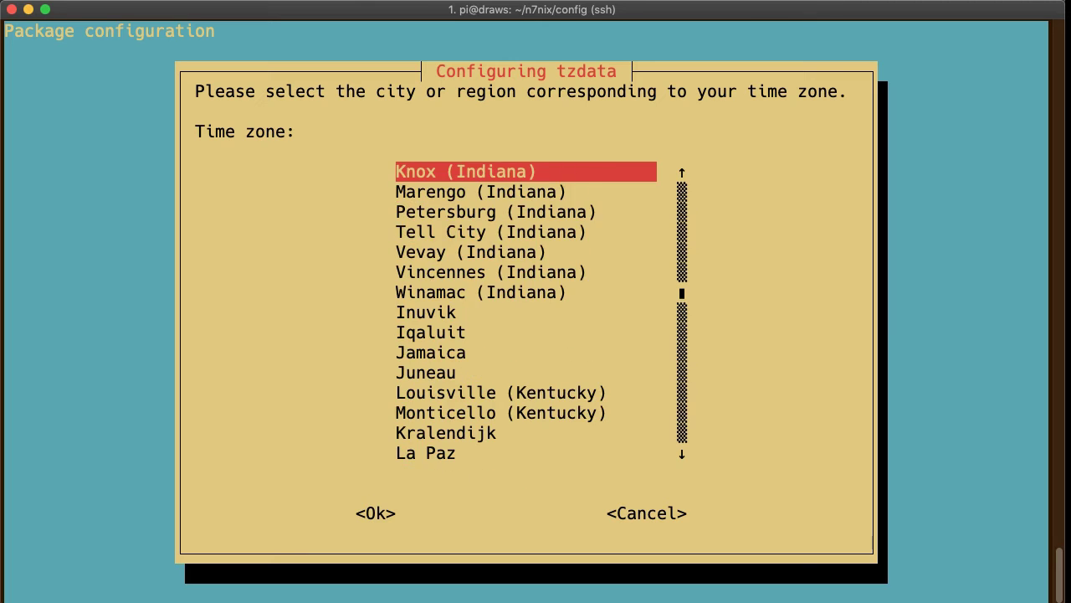
key(Up)
key(Up)
key(Up)
key(Up)
key(Up)
key(Up)
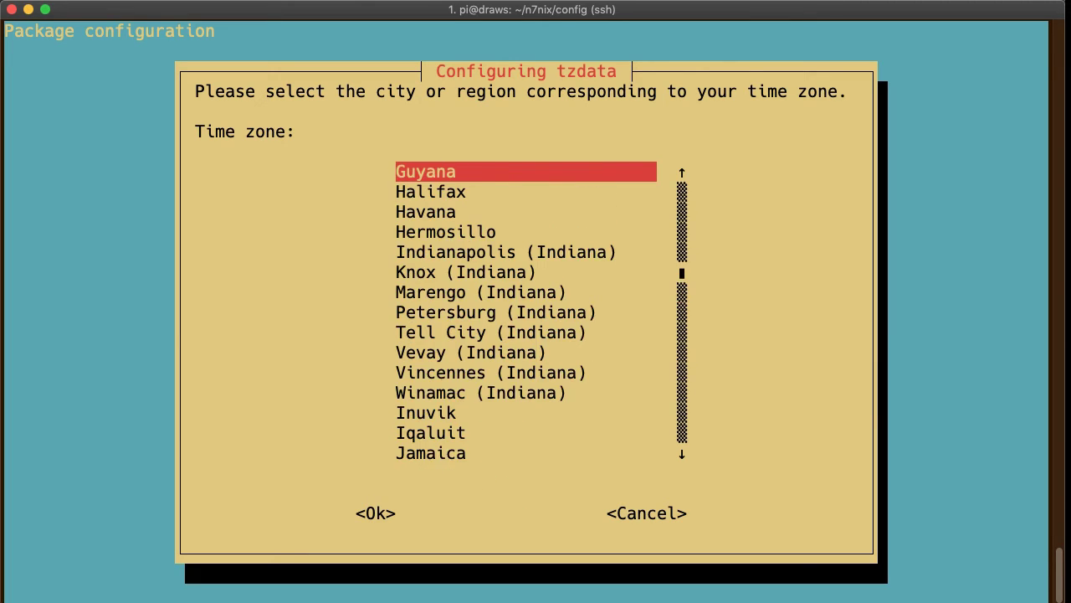
key(Up)
key(Up)
key(Up)
key(Up)
key(Up)
key(Up)
key(Up)
key(Up)
key(Up)
key(Up)
key(Up)
key(Up)
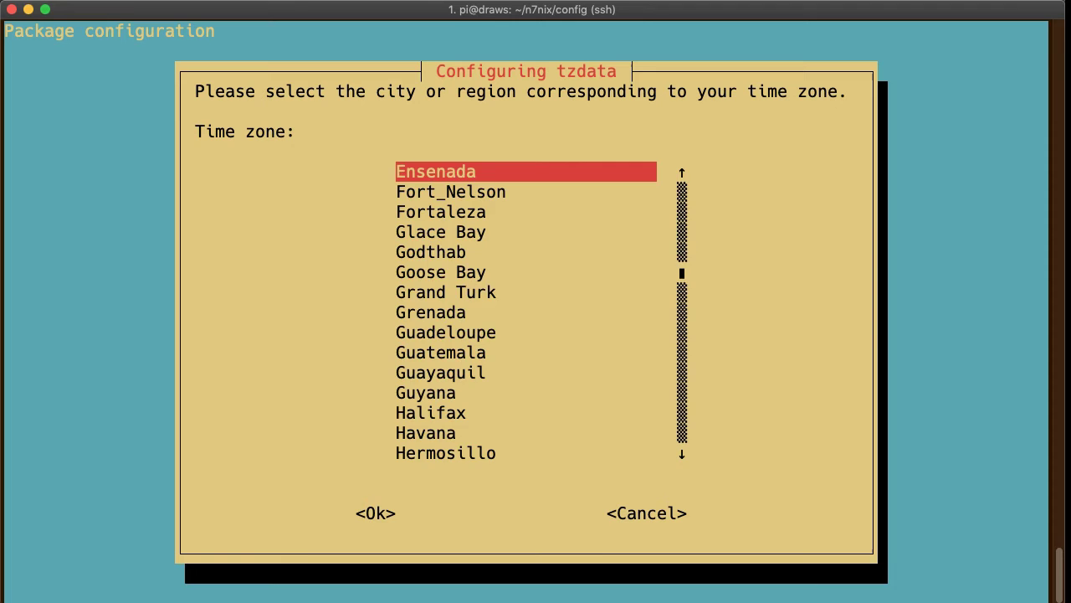
key(Up)
key(Up)
key(Up)
key(Up)
key(Up)
key(Up)
key(Up)
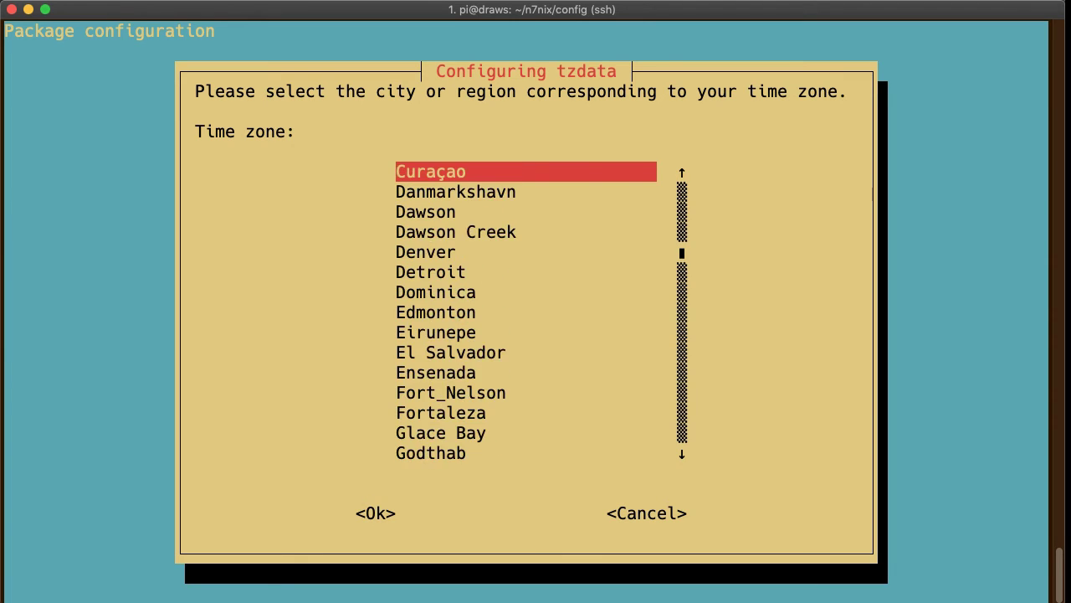
key(Down)
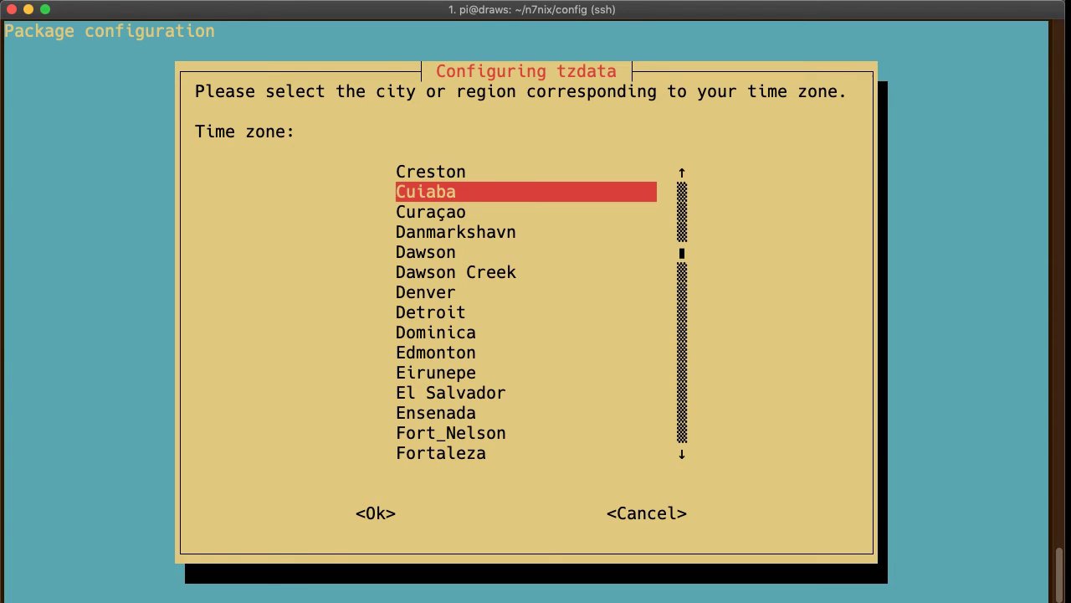
key(Up)
key(Up)
key(Up)
key(Up)
key(Up)
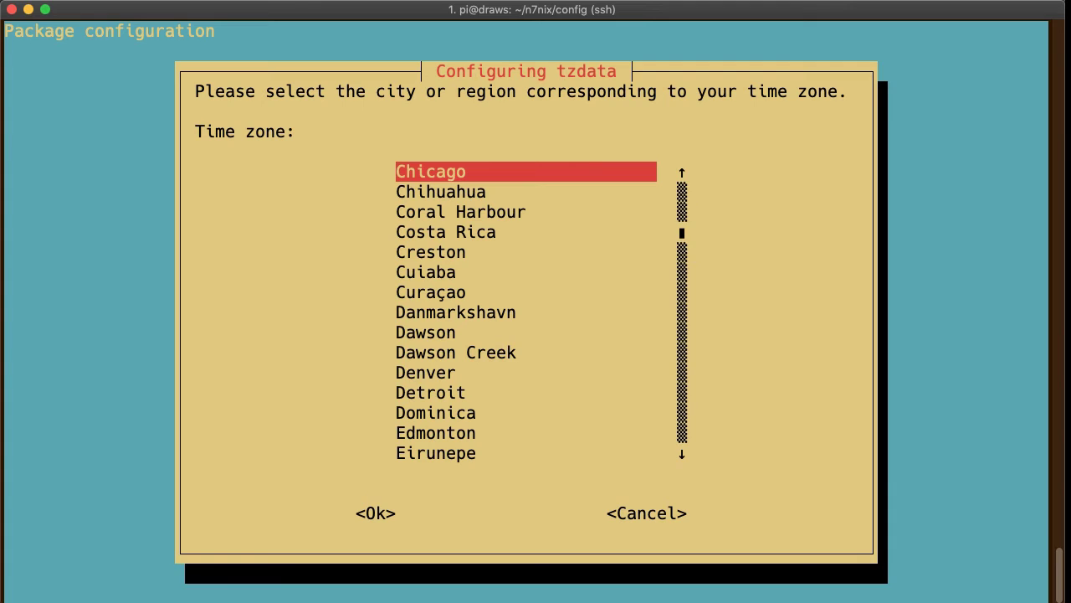
key(Return)
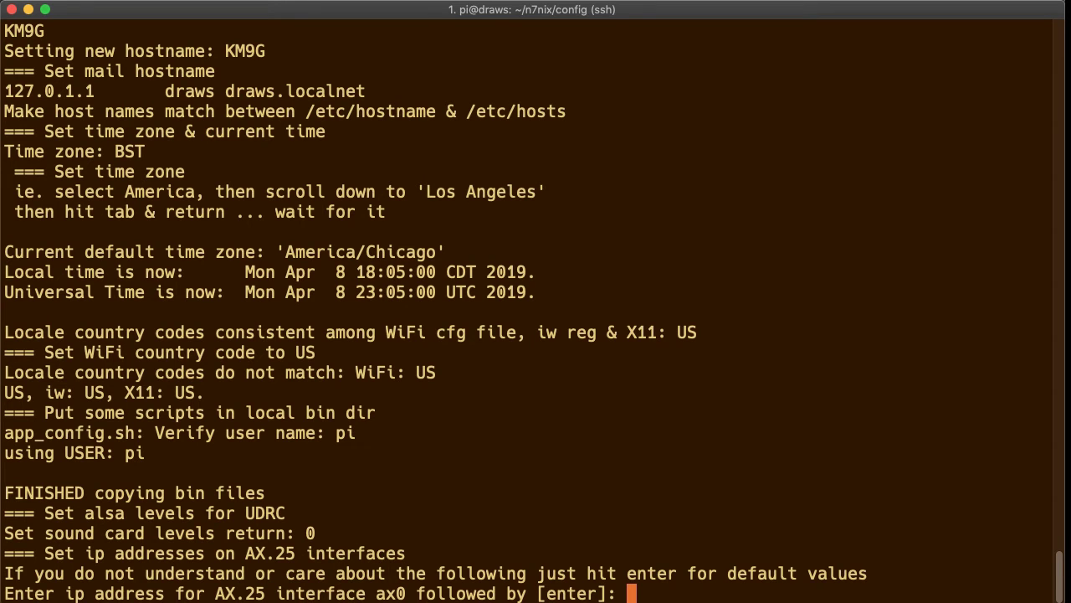
Keep default ax0 and ax1 IP addresses, set direwolf APRS ssid 0, and type reboot.
key(Return)
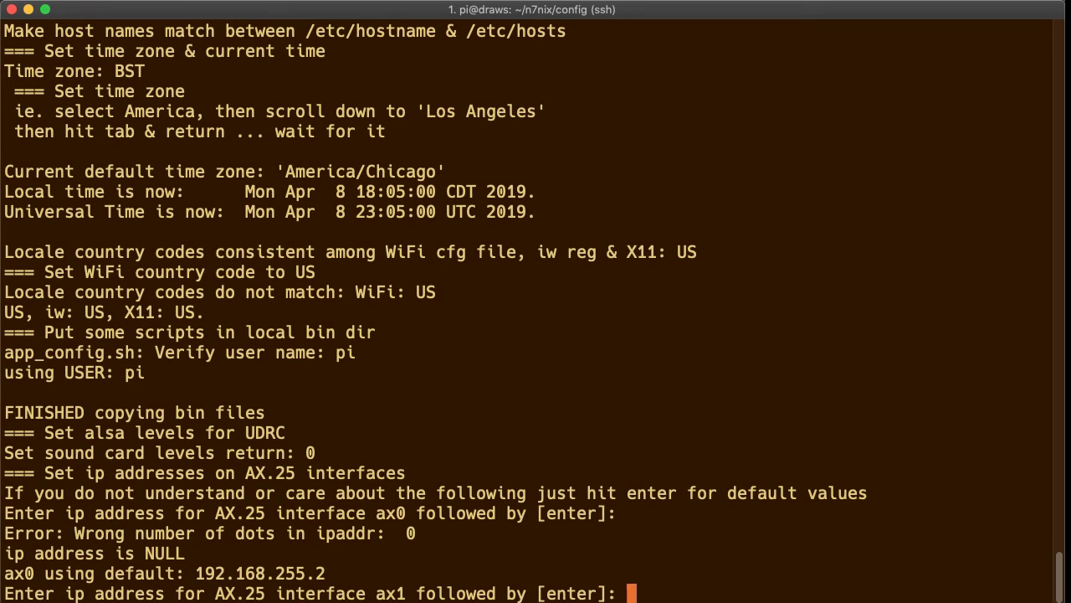
key(Return)
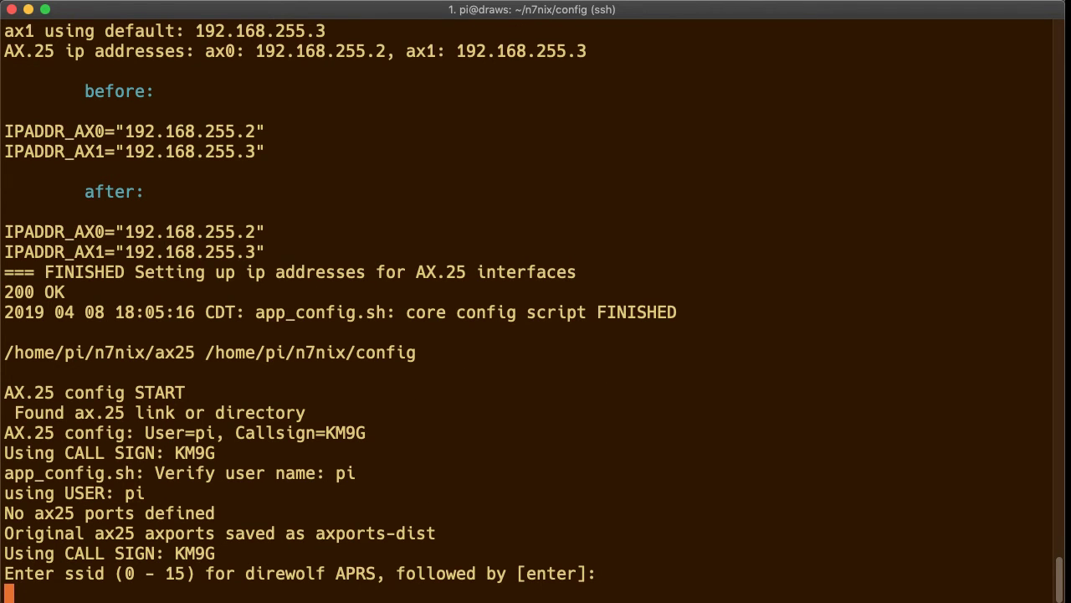
key(Return)
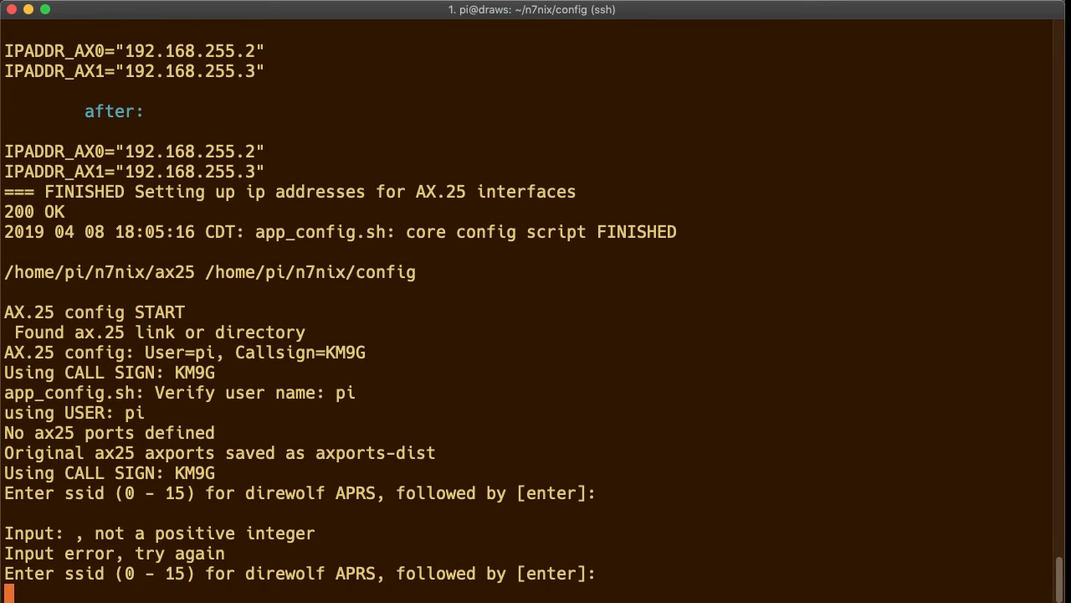
text(0)
key(Return)
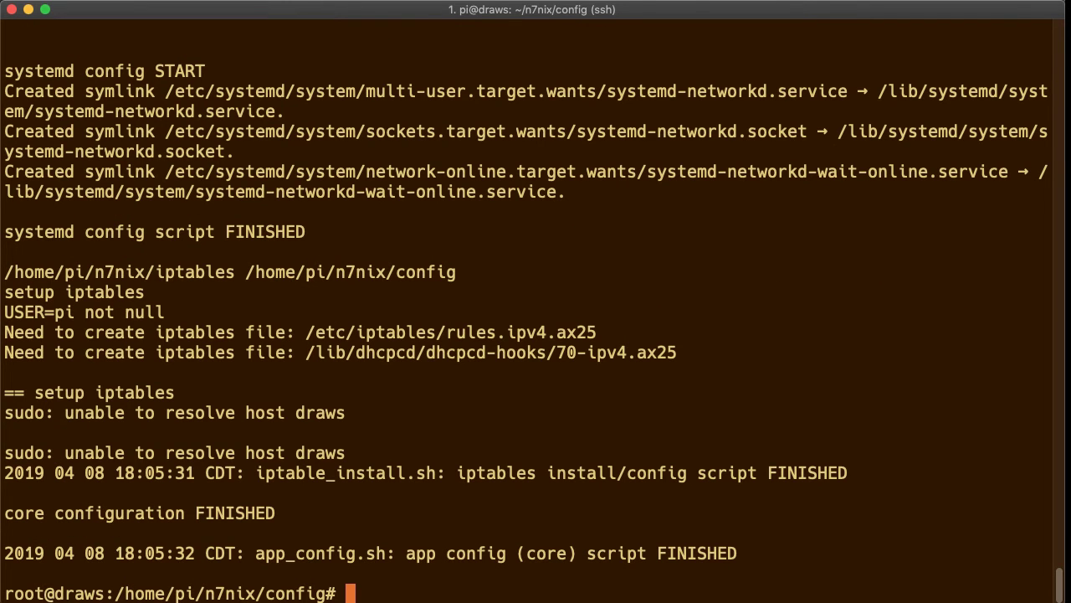
text(reboot)
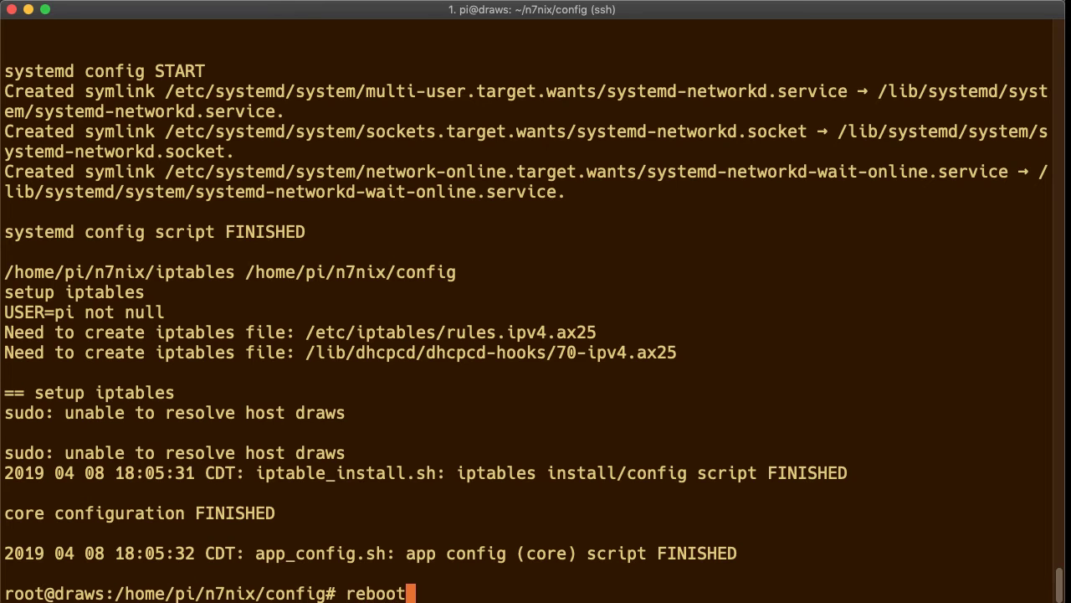
Reboot the Pi, dropping the SSH session, and clear the local iTerm2 screen.
key(Return)
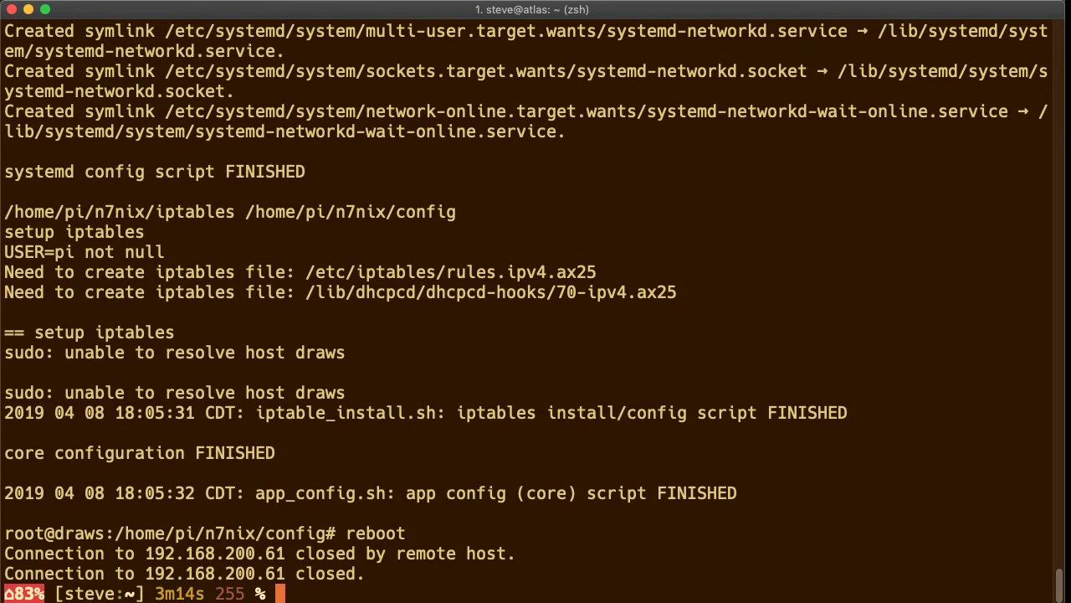
key(ctrl+l)
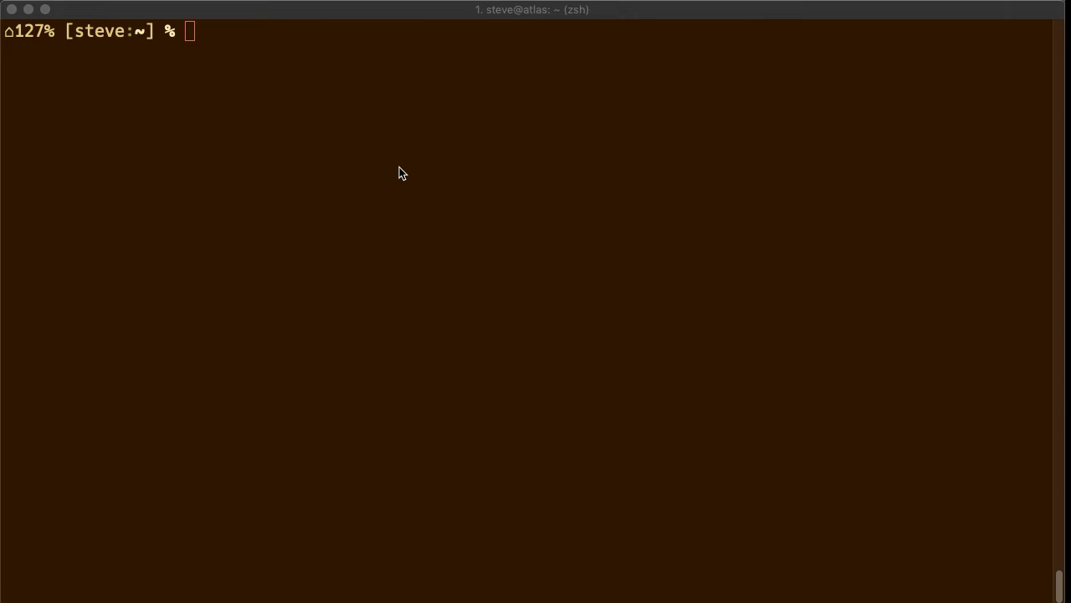
click(398, 167)
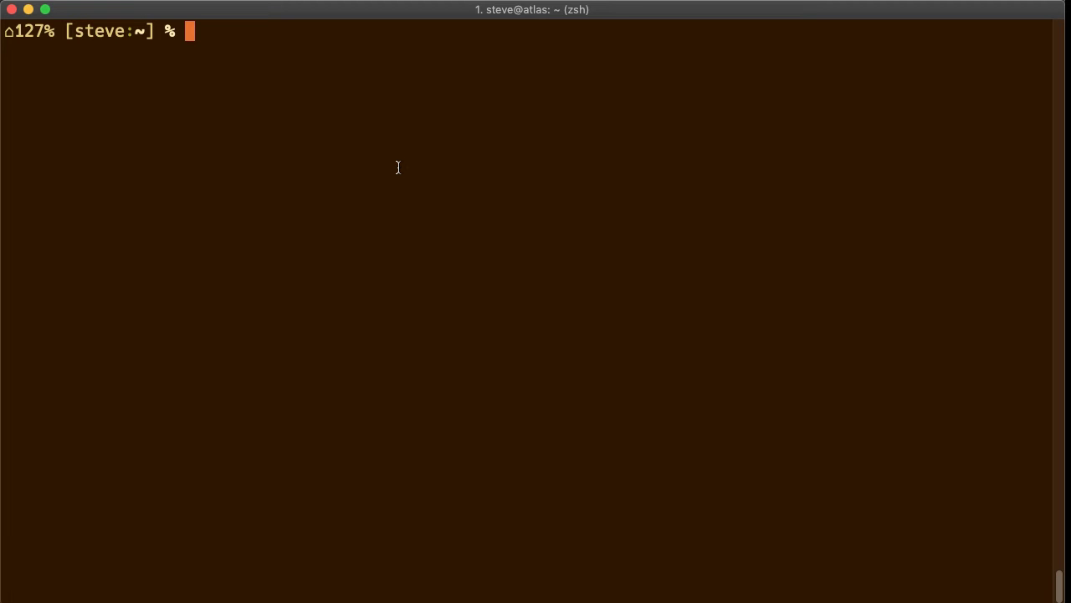
Try an SSH connection to pi@km9g, then cancel the stalled attempt.
key(BackSpace)
key(BackSpace)
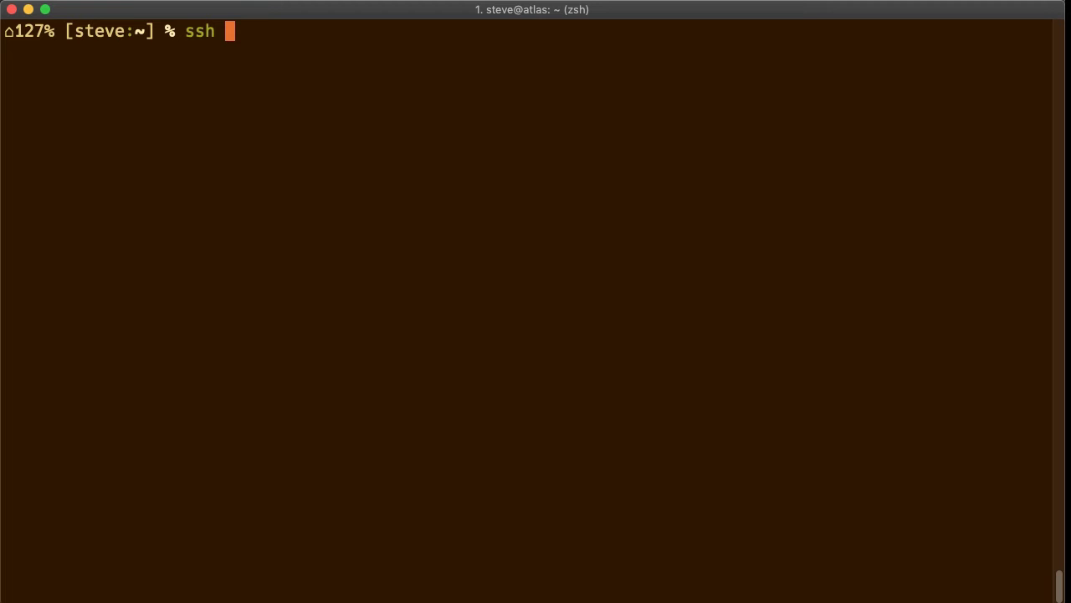
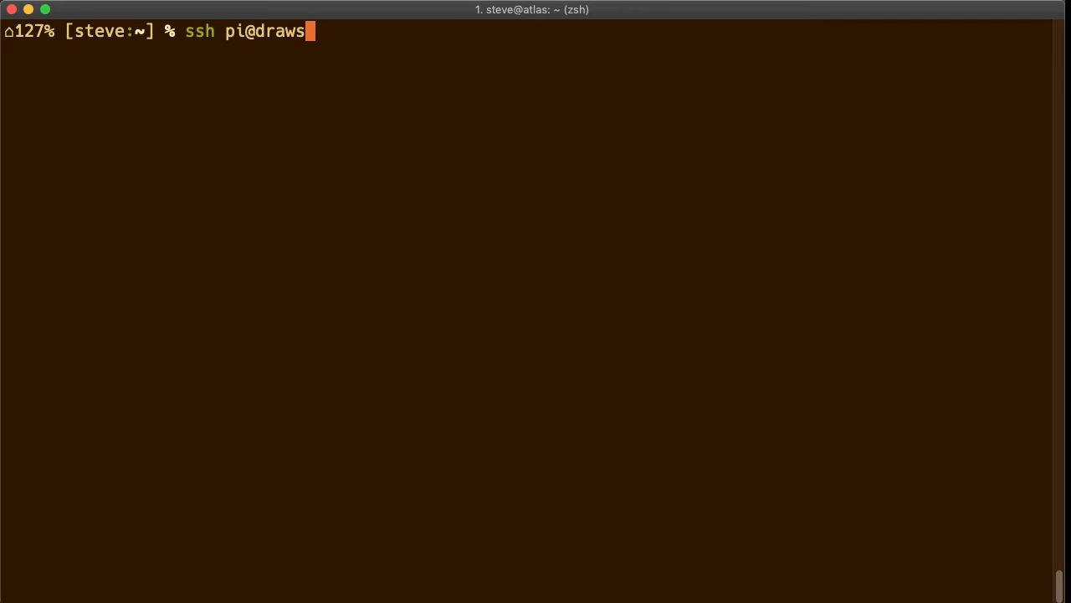
key(BackSpace)
key(BackSpace)
key(BackSpace)
key(BackSpace)
key(BackSpace)
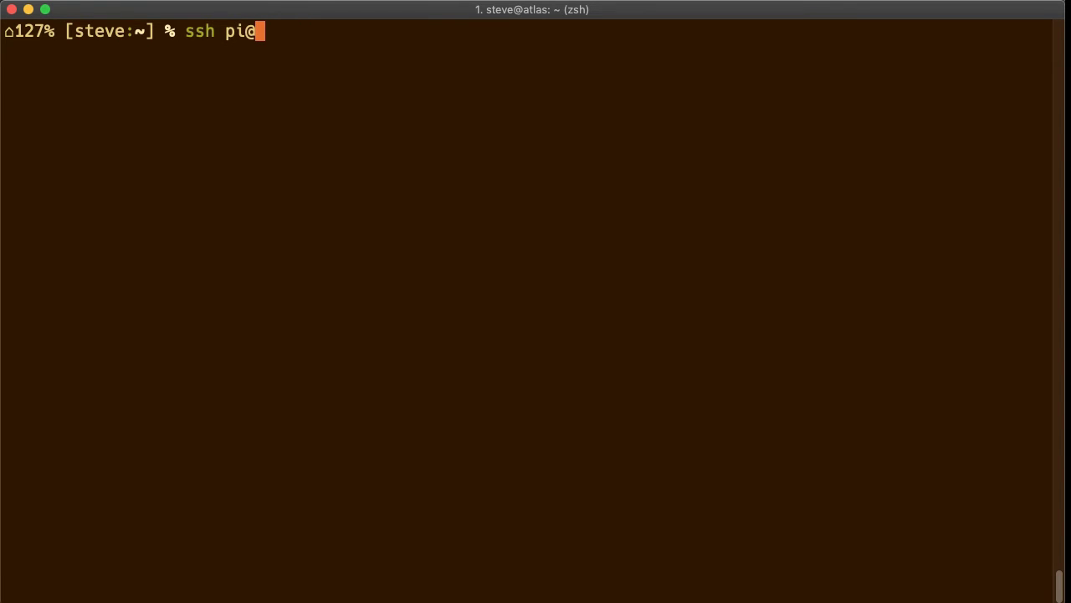
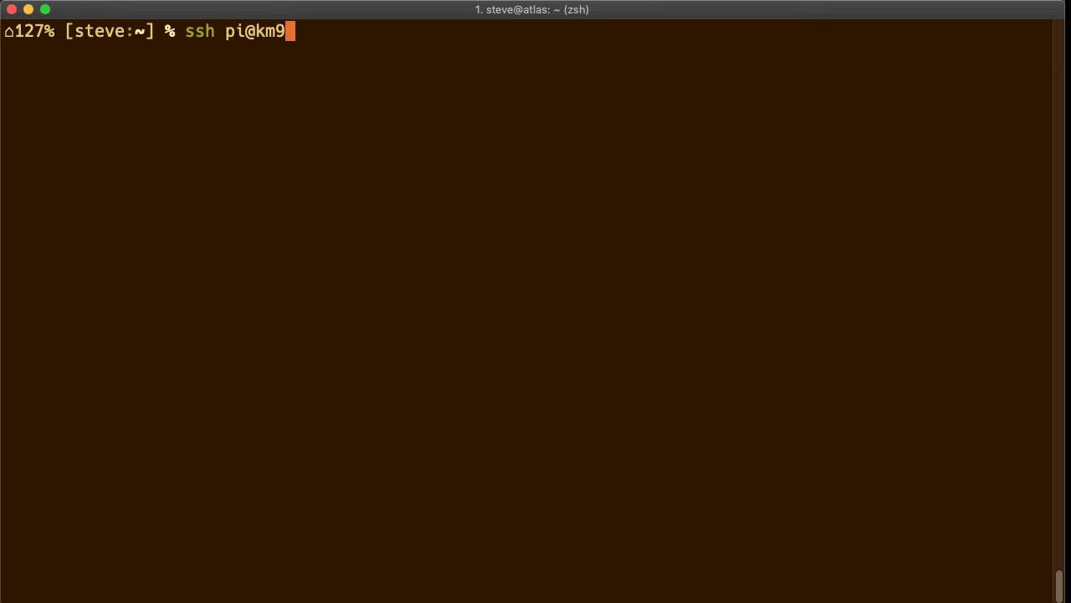
key(Return)
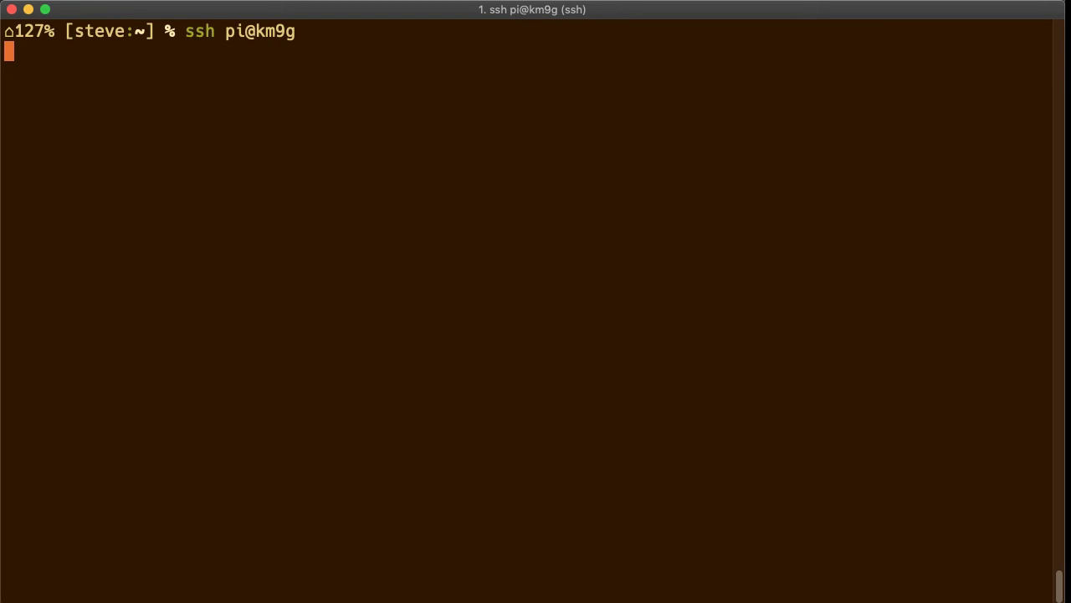
key(ctrl+c)
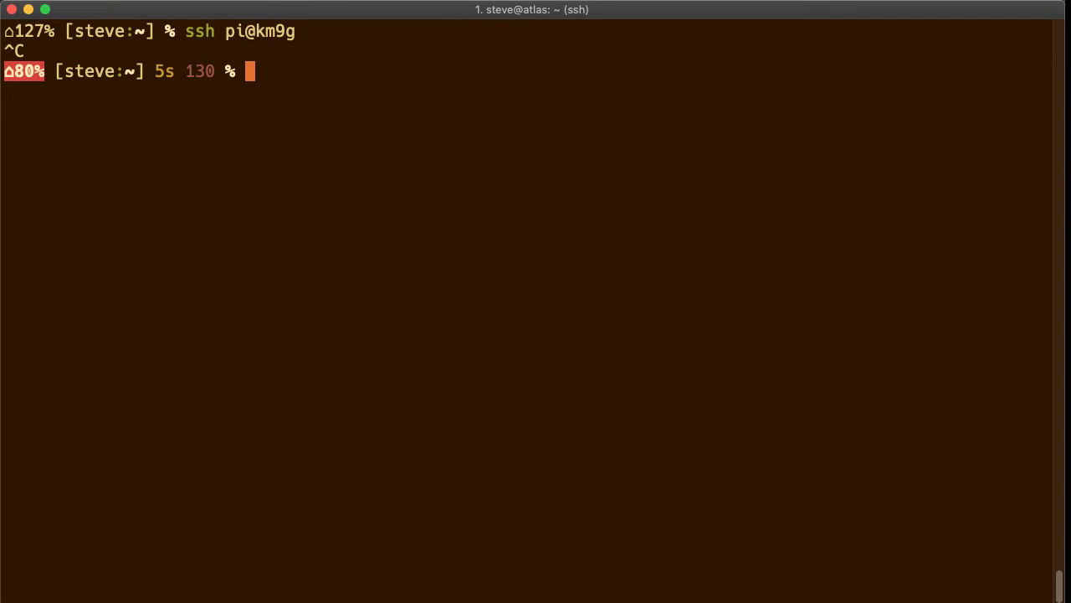
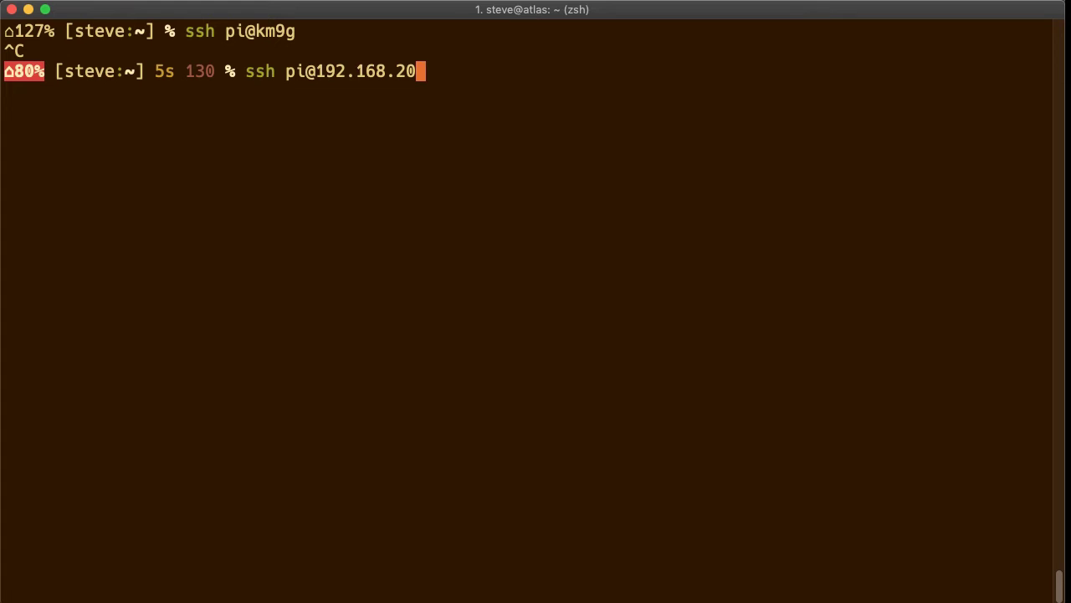
key(Return)
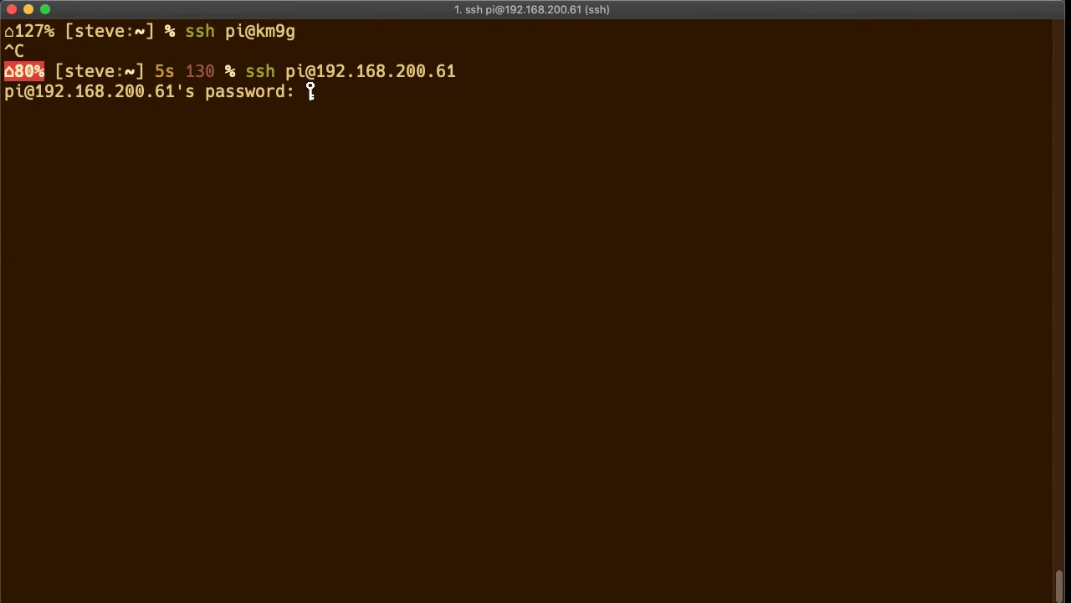
key(Return)
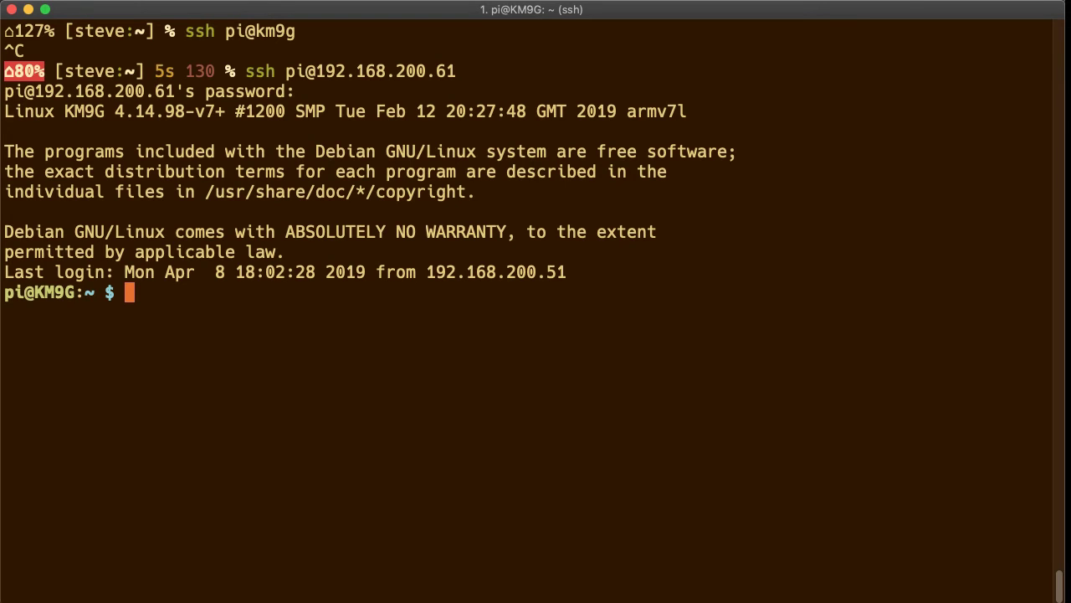
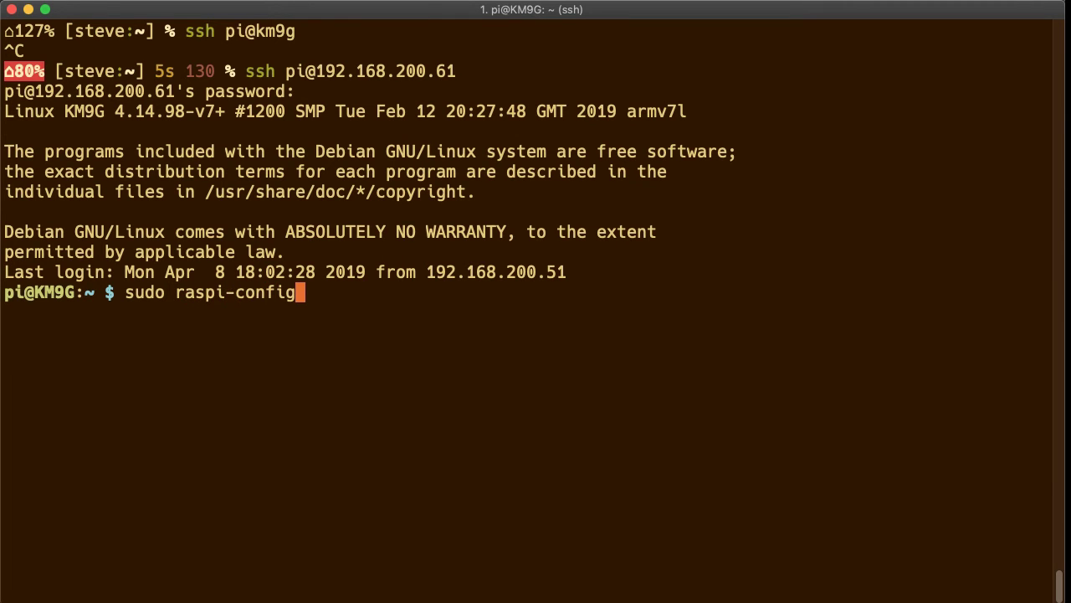
Enable VNC Server through raspi-config's Interfacing Options > P3 VNC, then finish back at the shell.
key(Return)
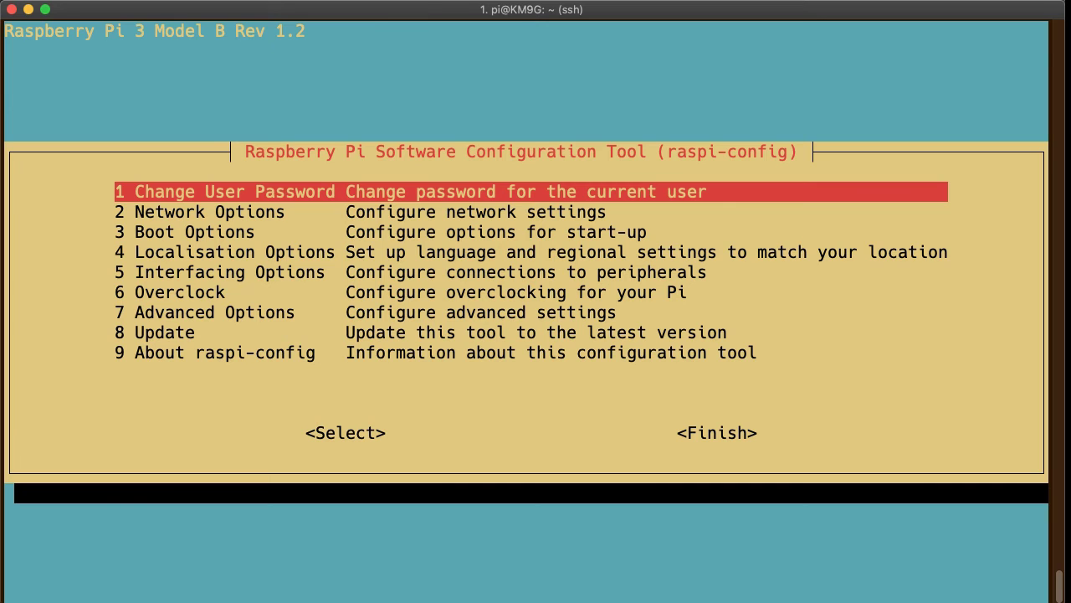
key(Down)
key(Down)
key(Down)
key(Down)
key(Return)
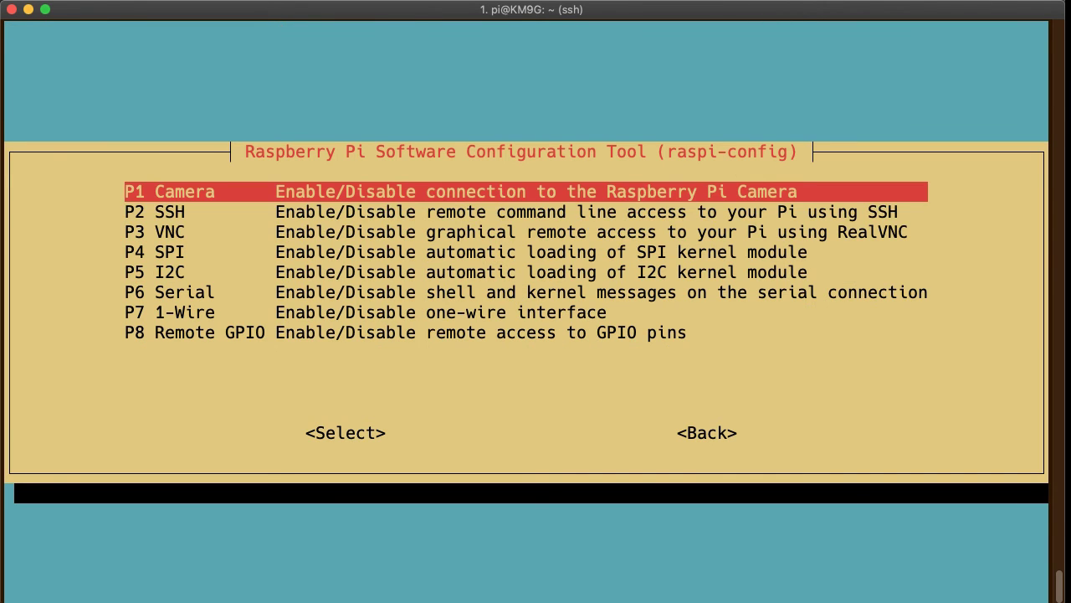
key(Down)
key(Down)
key(Return)
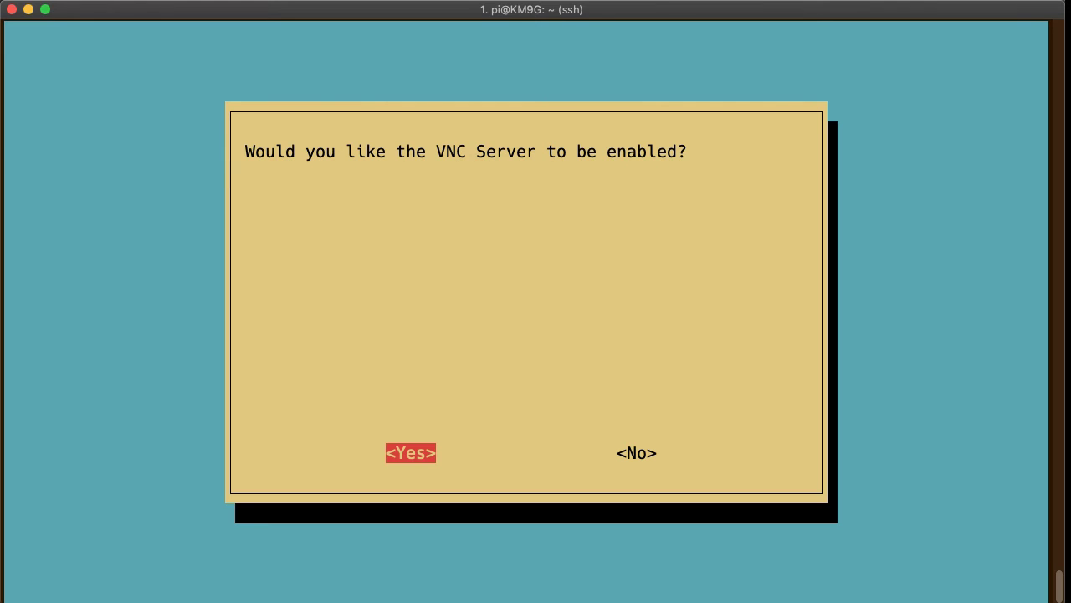
key(Return)
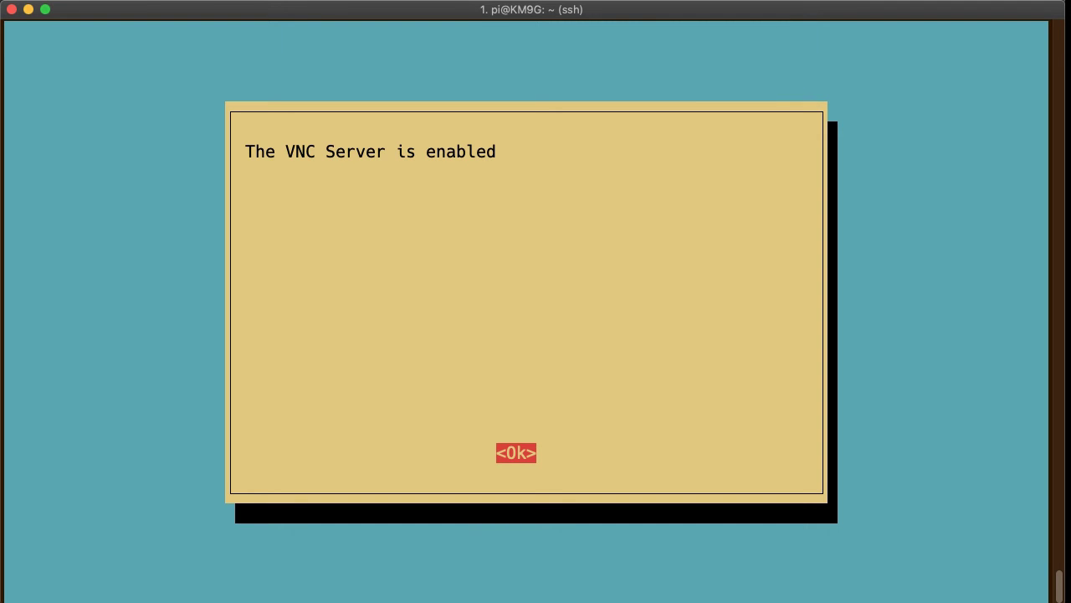
key(Return)
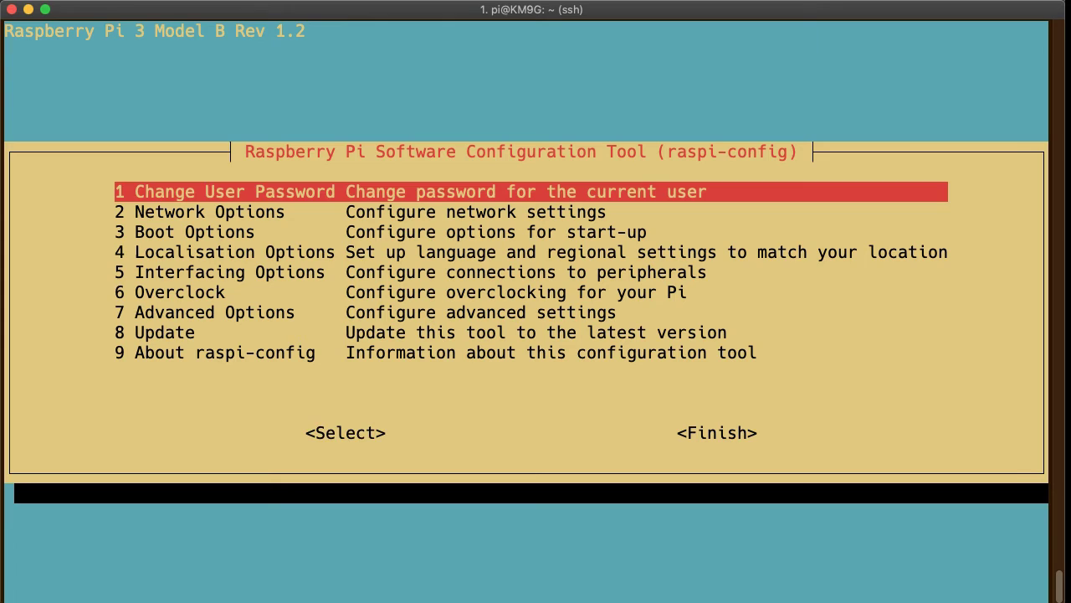
key(Tab)
key(Tab)
key(Return)
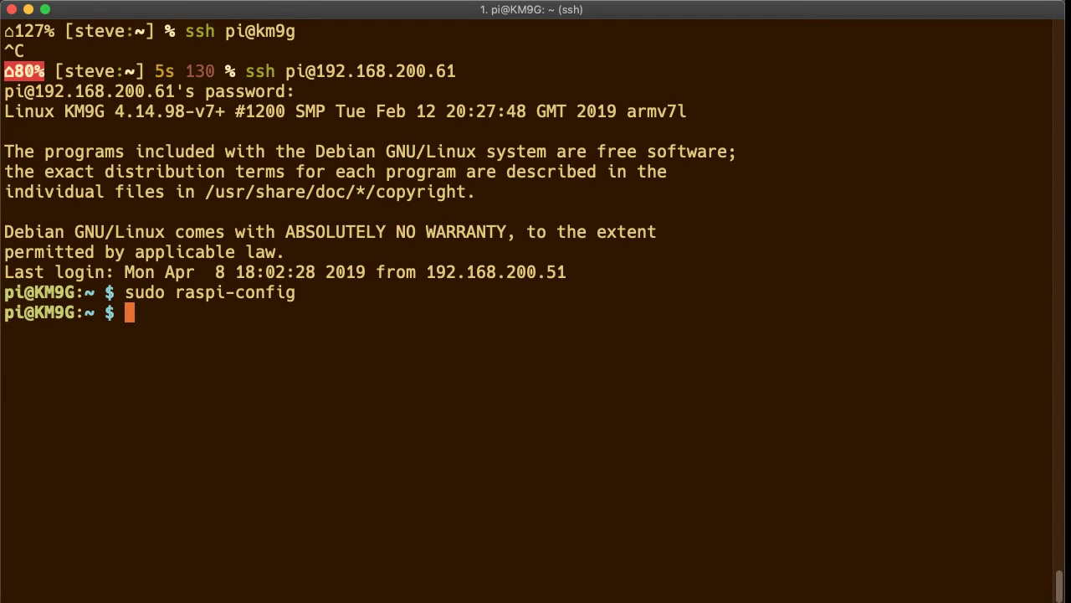
text(exitr)
key(BackSpace)
Log out of SSH and view the Pi's Wi-Fi list showing Lakeland_Monitoring_Station connected.
key(Return)
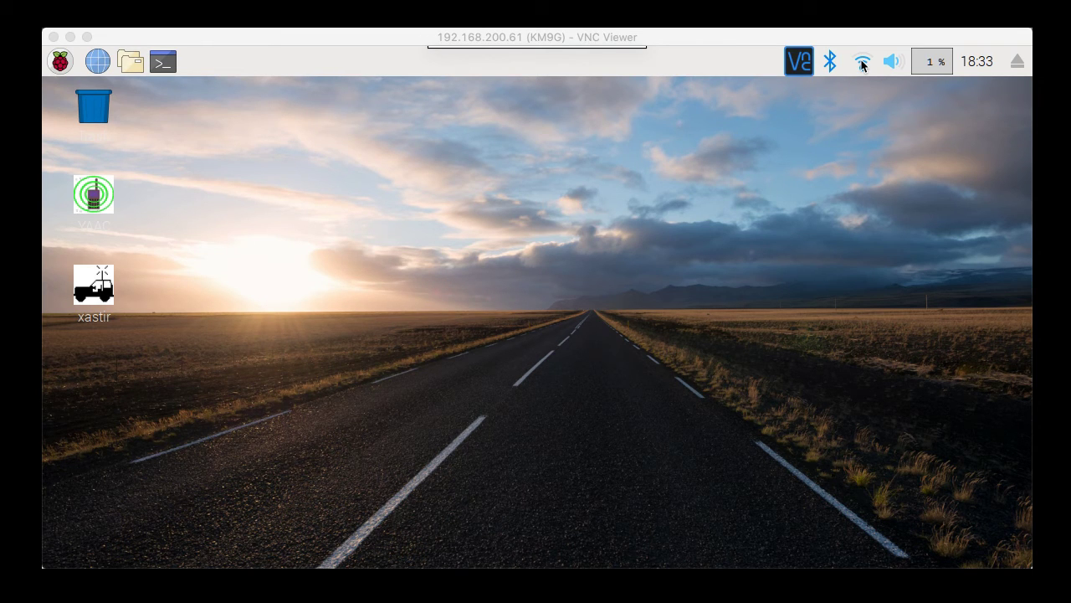
click(862, 67)
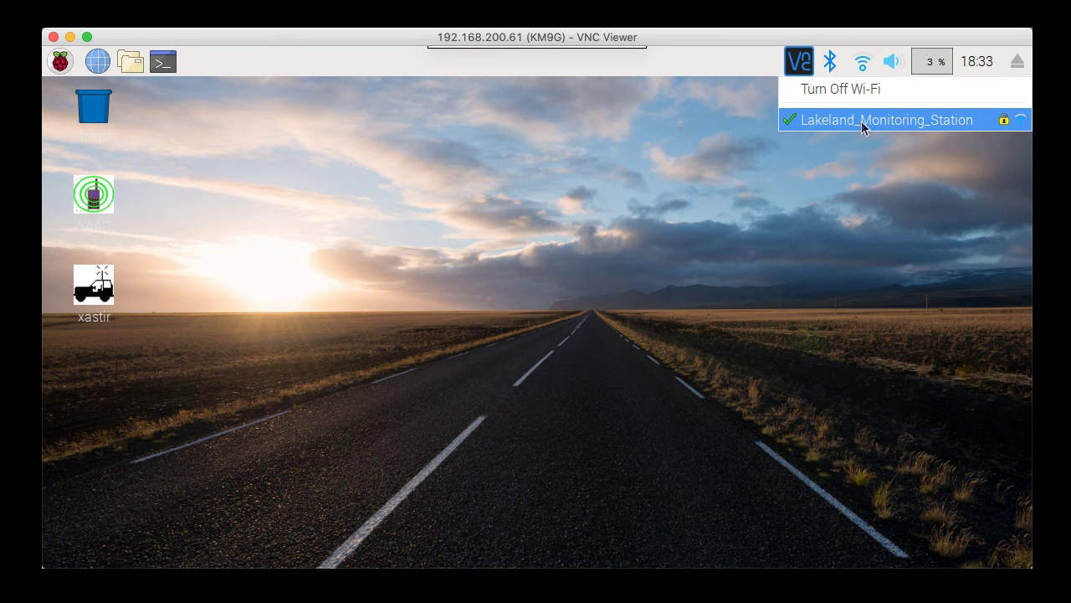
Close the Wi-Fi menu and run ifconfig in a Pi terminal, showing wlan0 at 192.168.200.61.
click(819, 212)
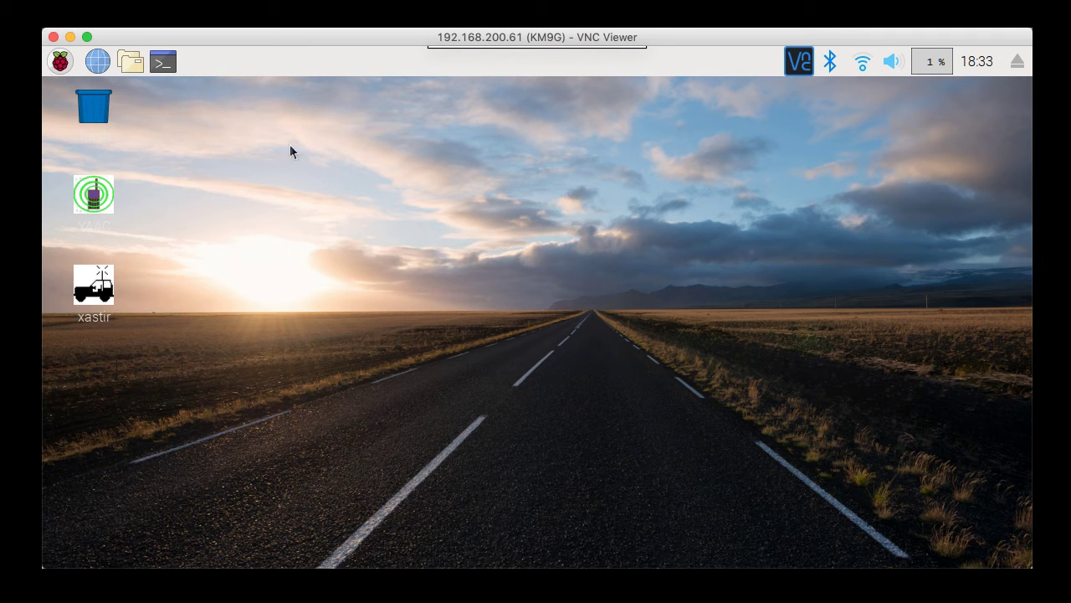
click(171, 64)
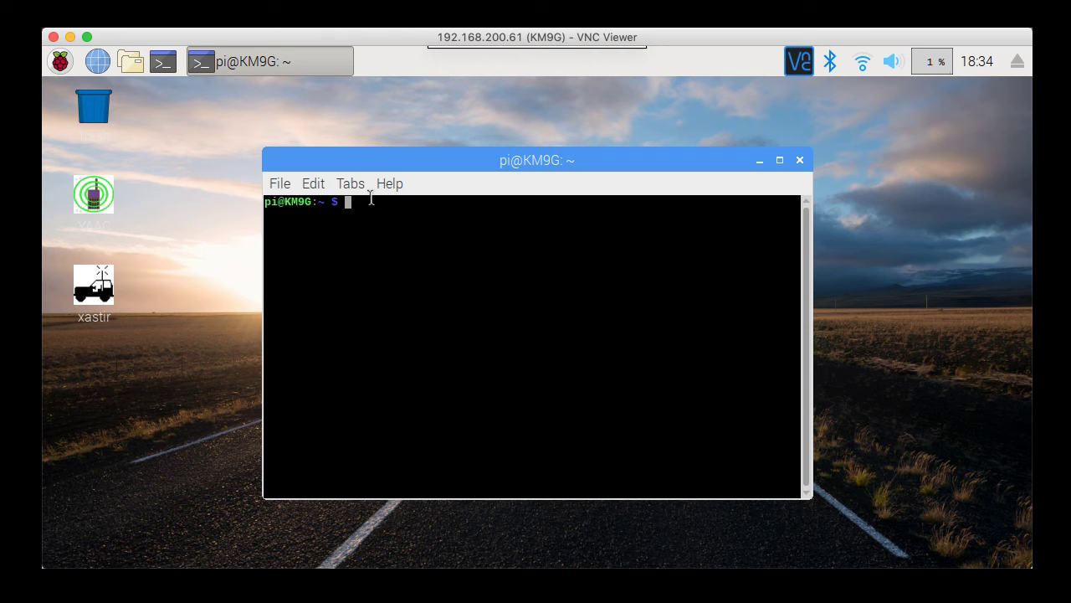
text(ifconfig)
key(Return)
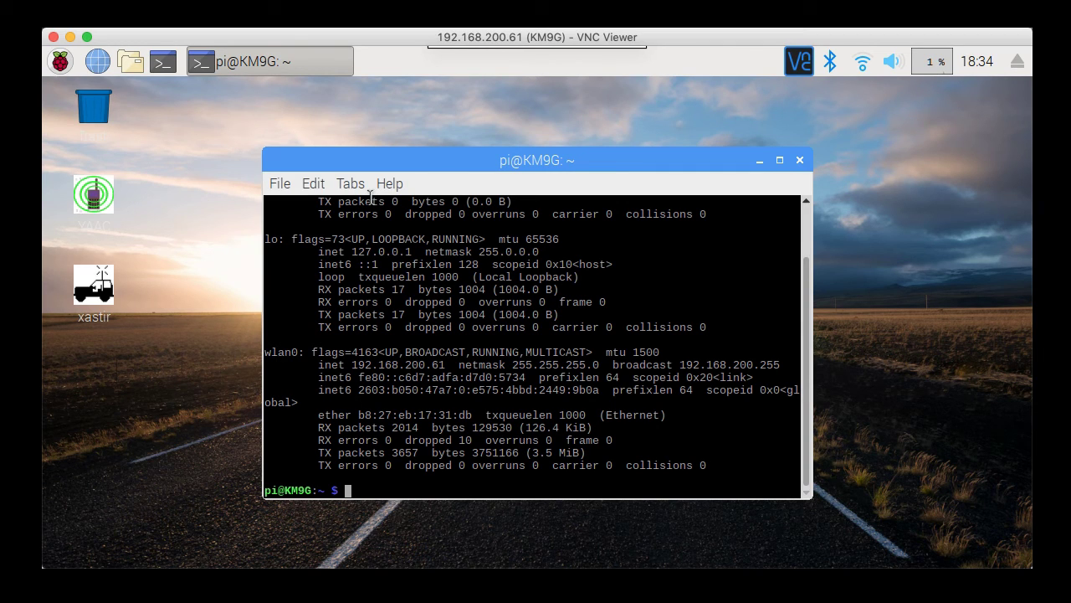
double_click(547, 159)
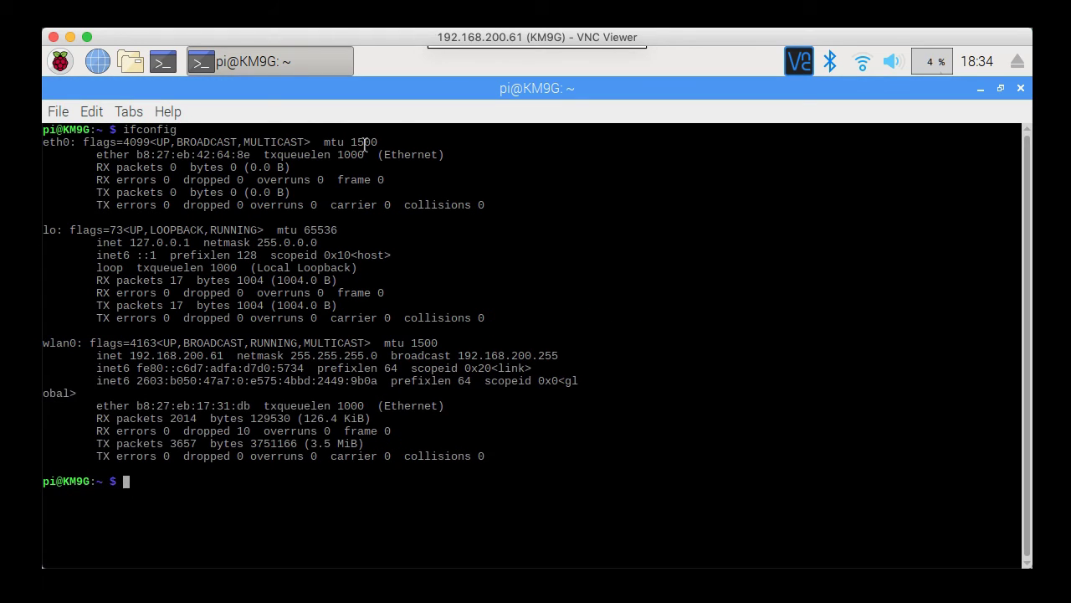
double_click(52, 142)
drag(78, 342, 225, 357)
click(97, 358)
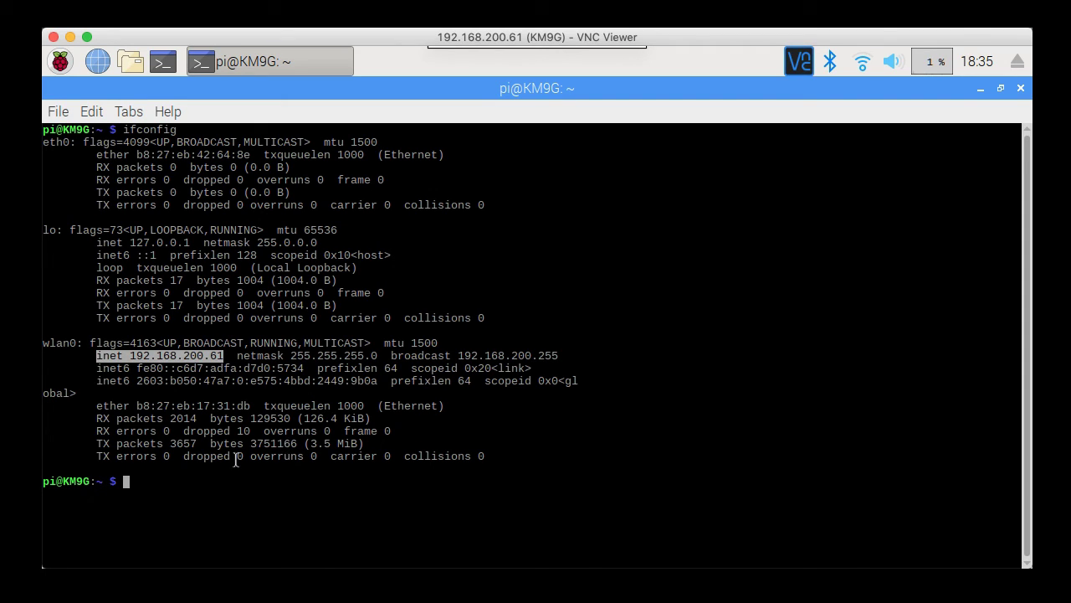
Deselect the highlighted IP address and close the Pi's terminal with exit.
click(232, 486)
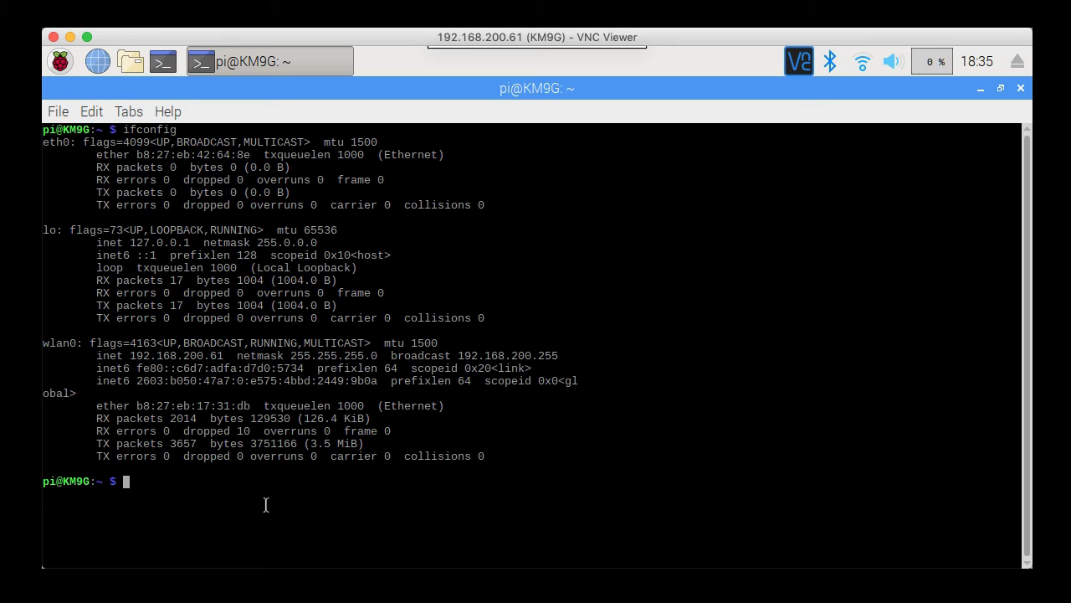
text(excit)
key(BackSpace)
key(BackSpace)
key(BackSpace)
key(BackSpace)
text(xit)
key(Return)
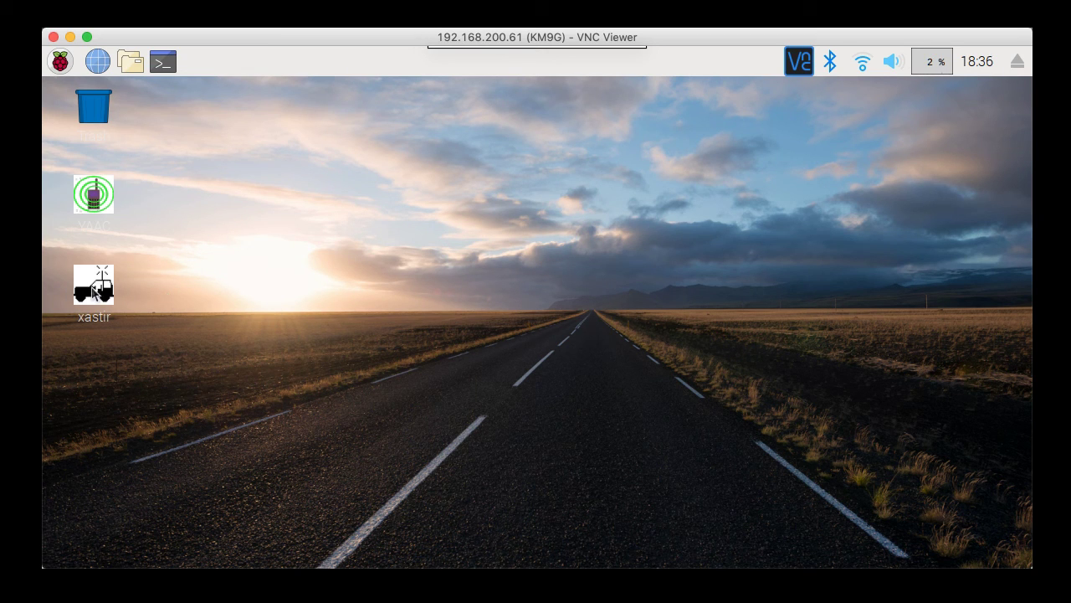
Point out the xastir and YAAC desktop shortcuts, then open the raspberry applications menu.
click(94, 289)
click(235, 297)
click(105, 201)
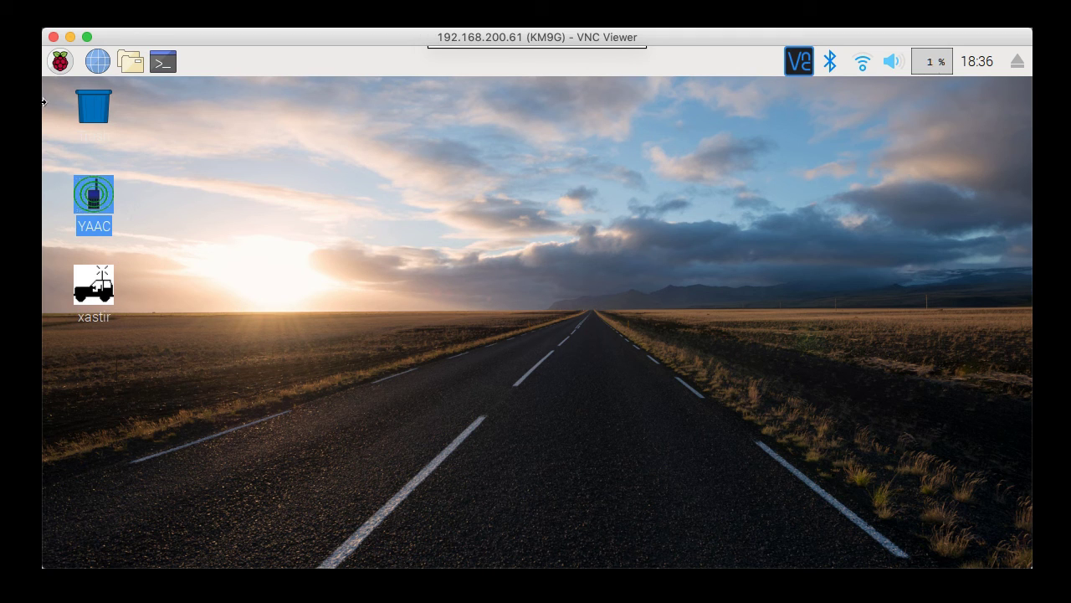
click(60, 61)
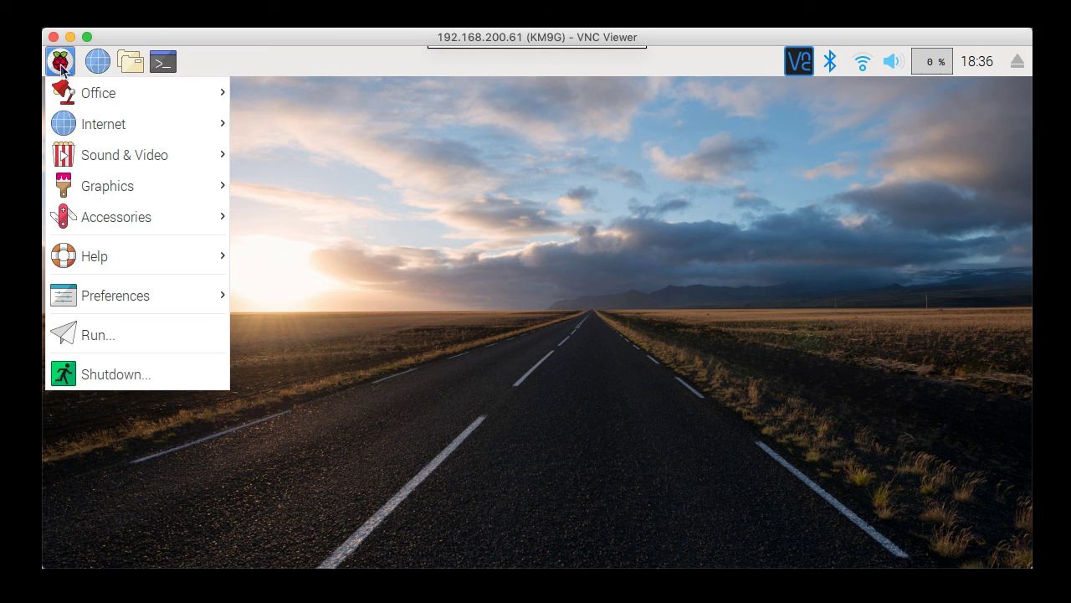
Open the Internet submenu listing flamp, Flarq, Fldigi, flmsg, Flrig and Xastir.
mouse_move(111, 130)
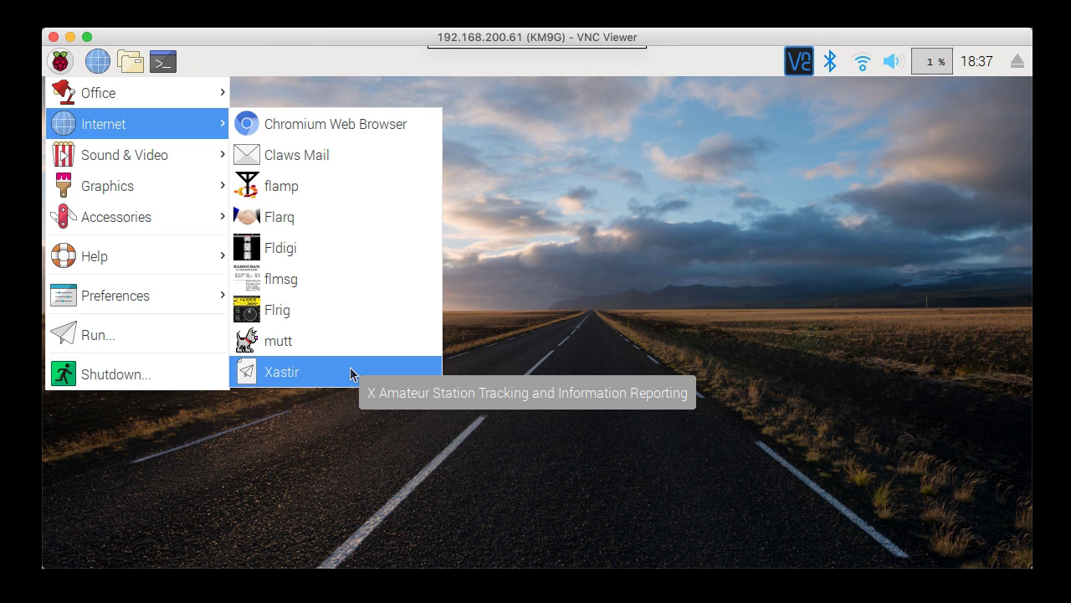
Open the Sound & Video submenu listing js8call, Message Aggregator and wsjtx.
mouse_move(147, 161)
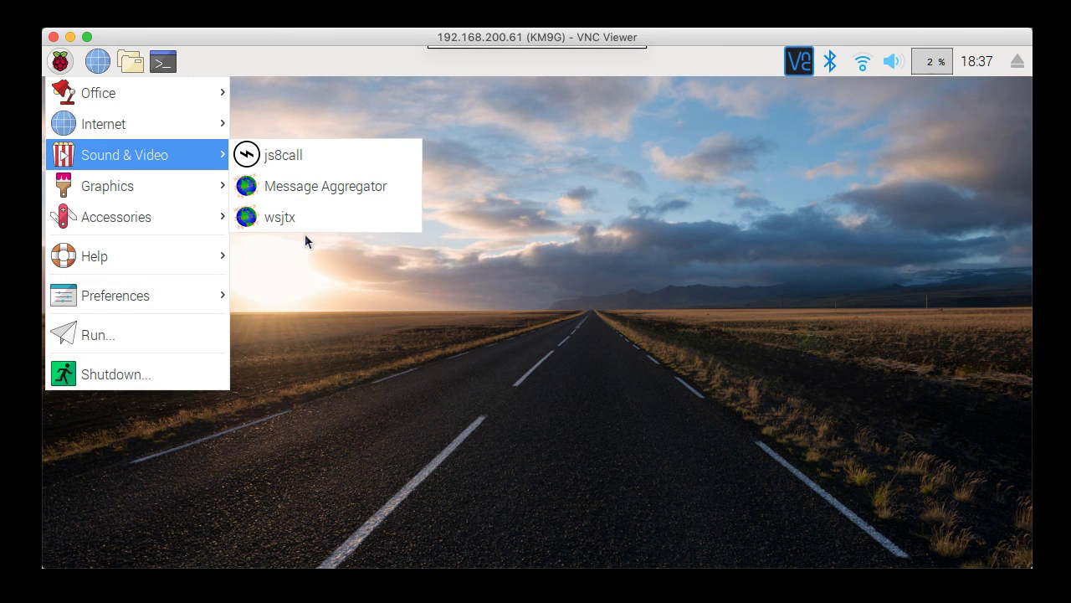
Dismiss the applications menu by clicking an empty spot on the KM9G desktop.
click(518, 298)
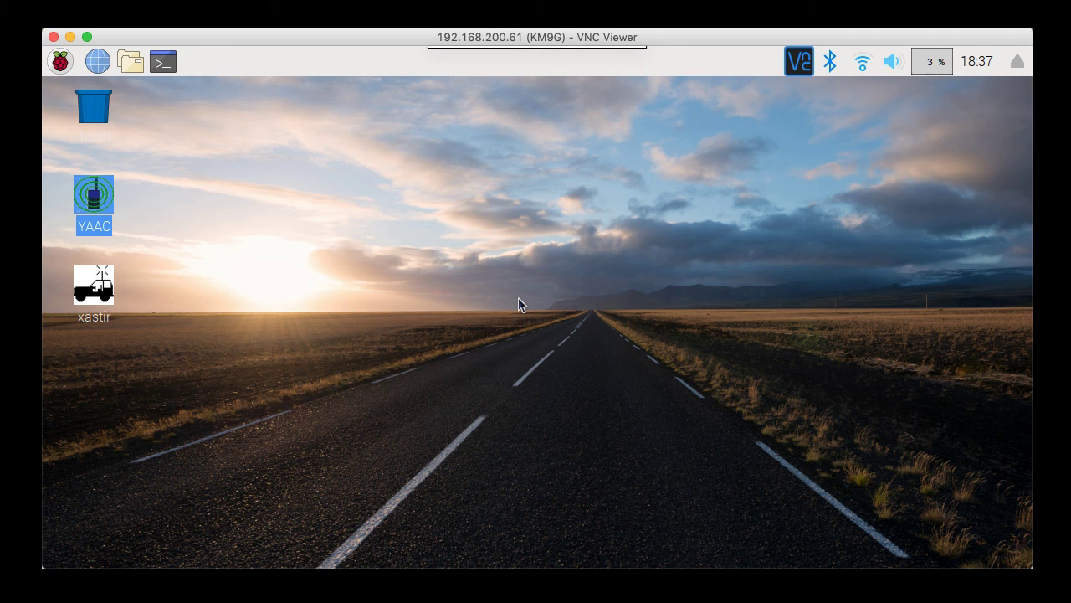